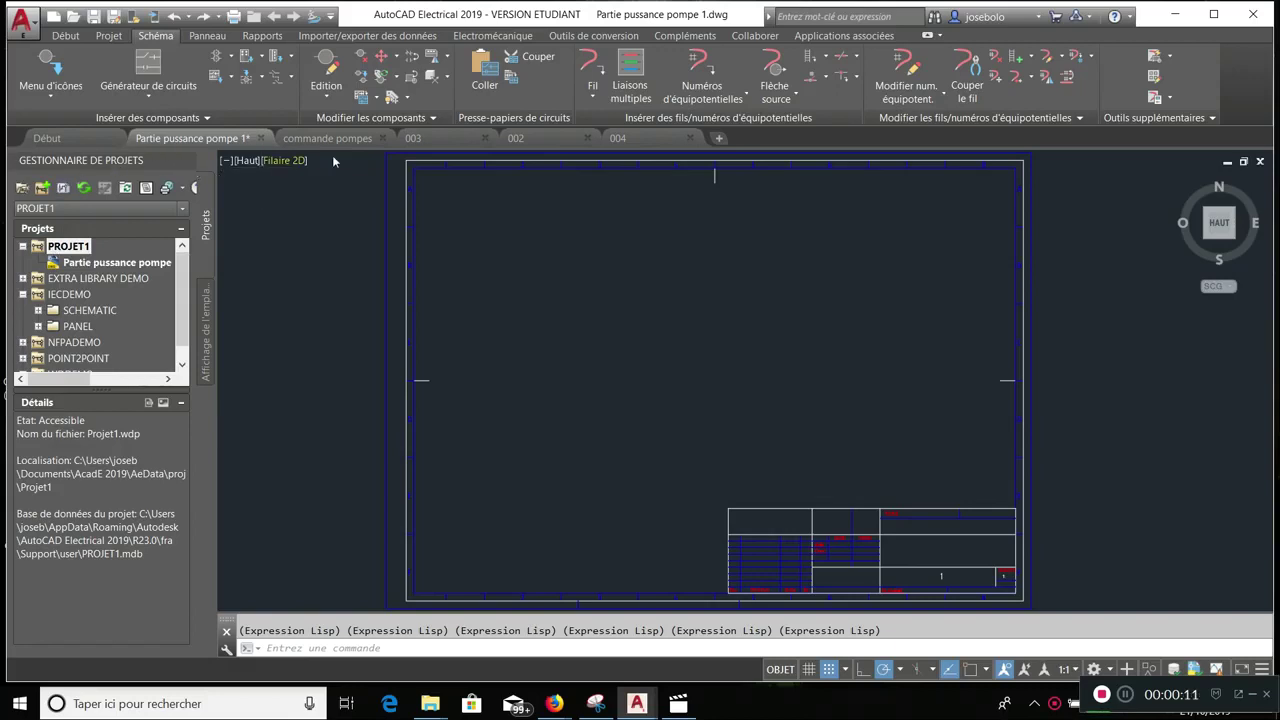
- Draw a three-wire horizontal bus from empty space with 10 spacing, running across the upper part of the drawing frame
click(631, 78)
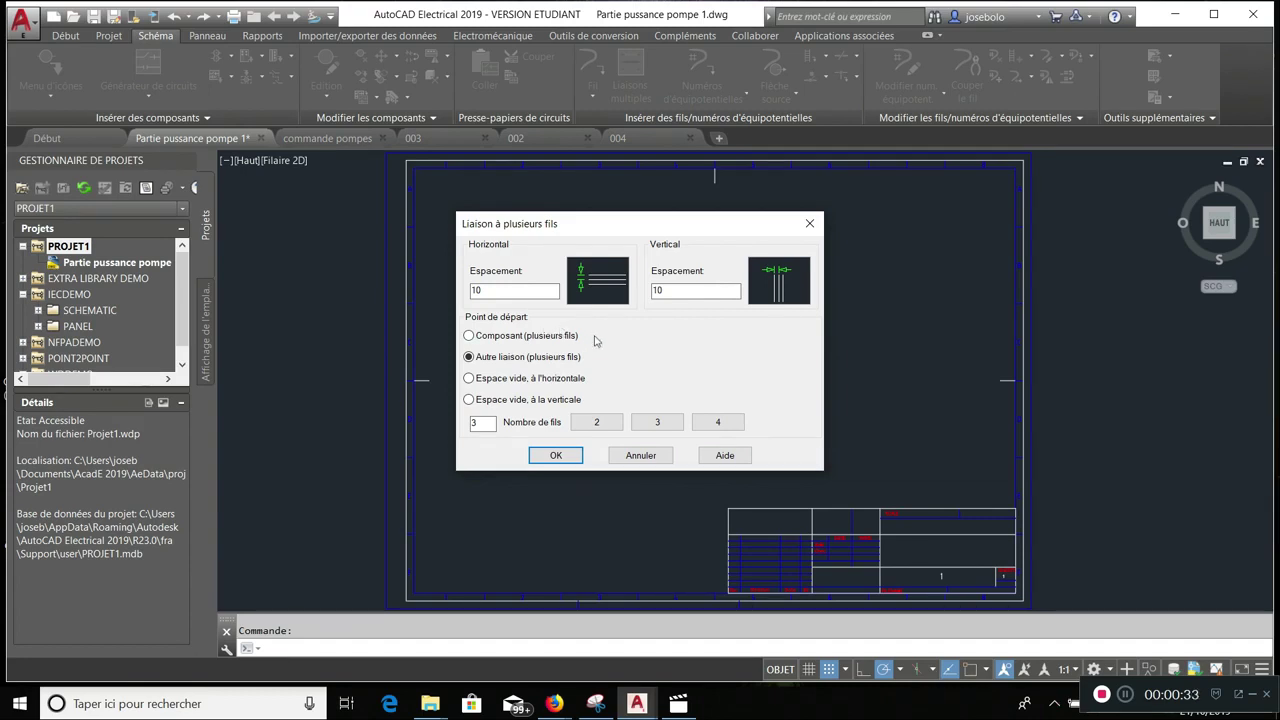
click(489, 381)
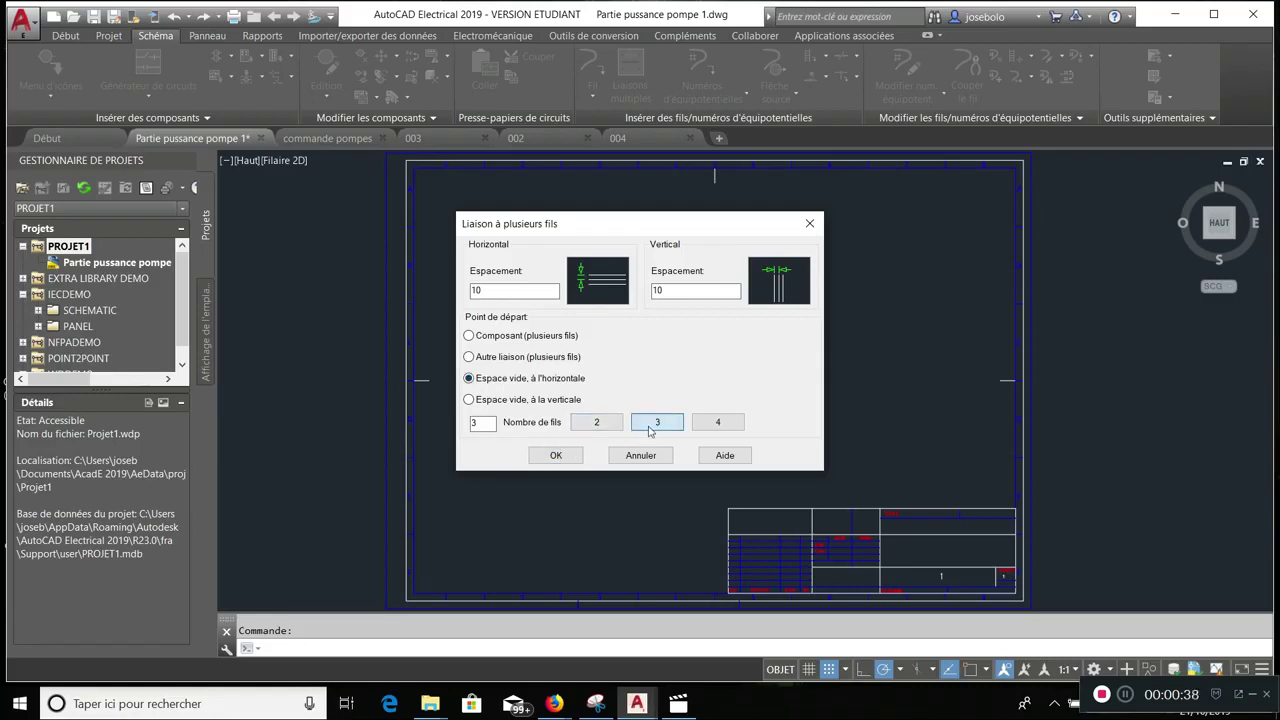
click(553, 456)
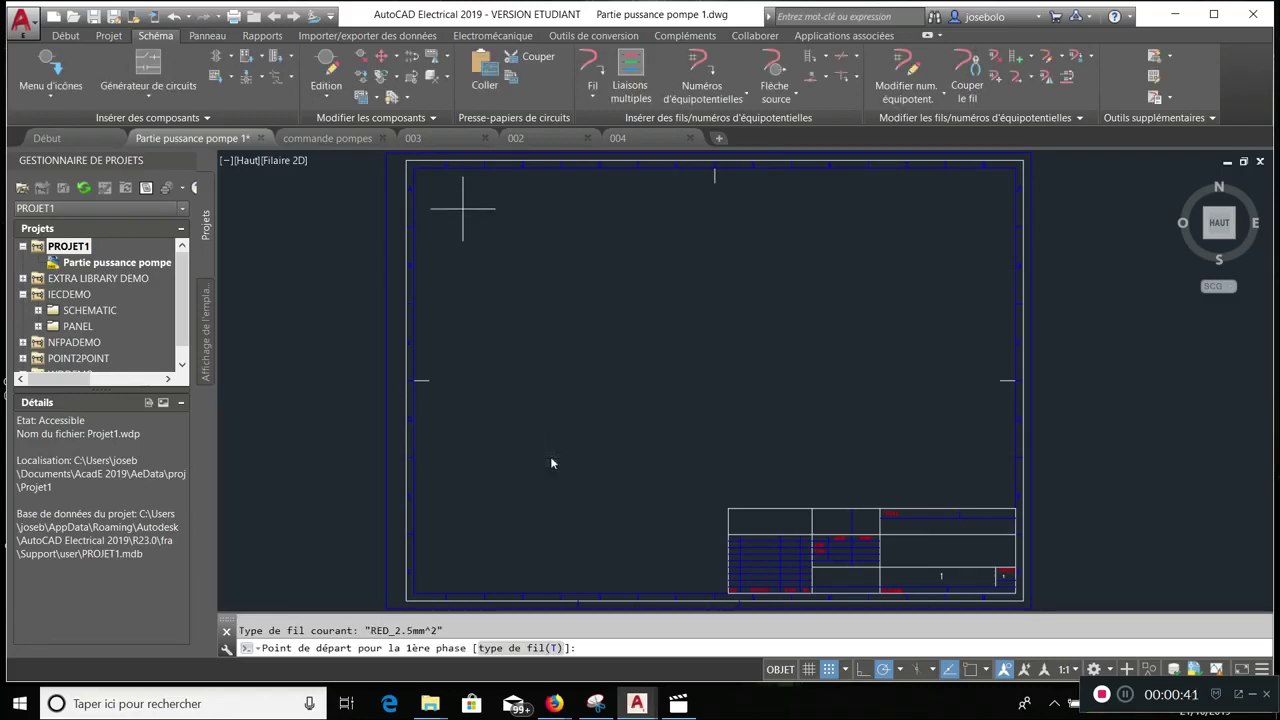
click(462, 209)
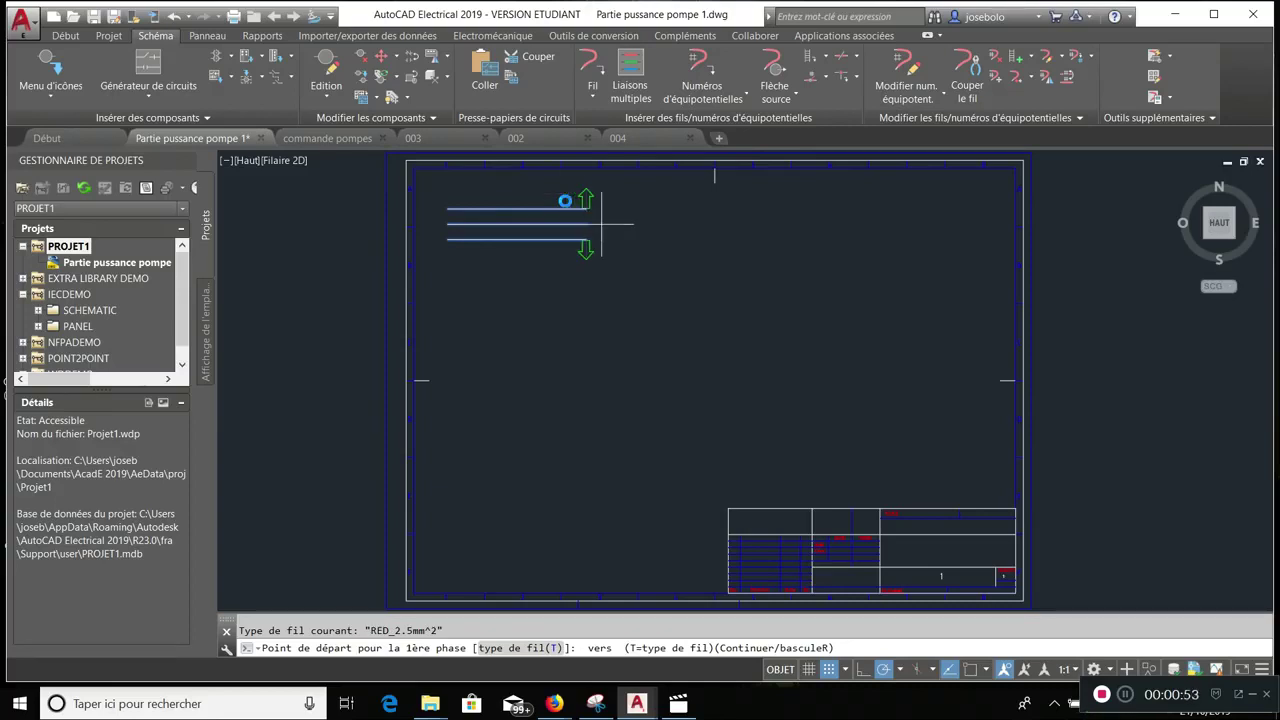
click(966, 233)
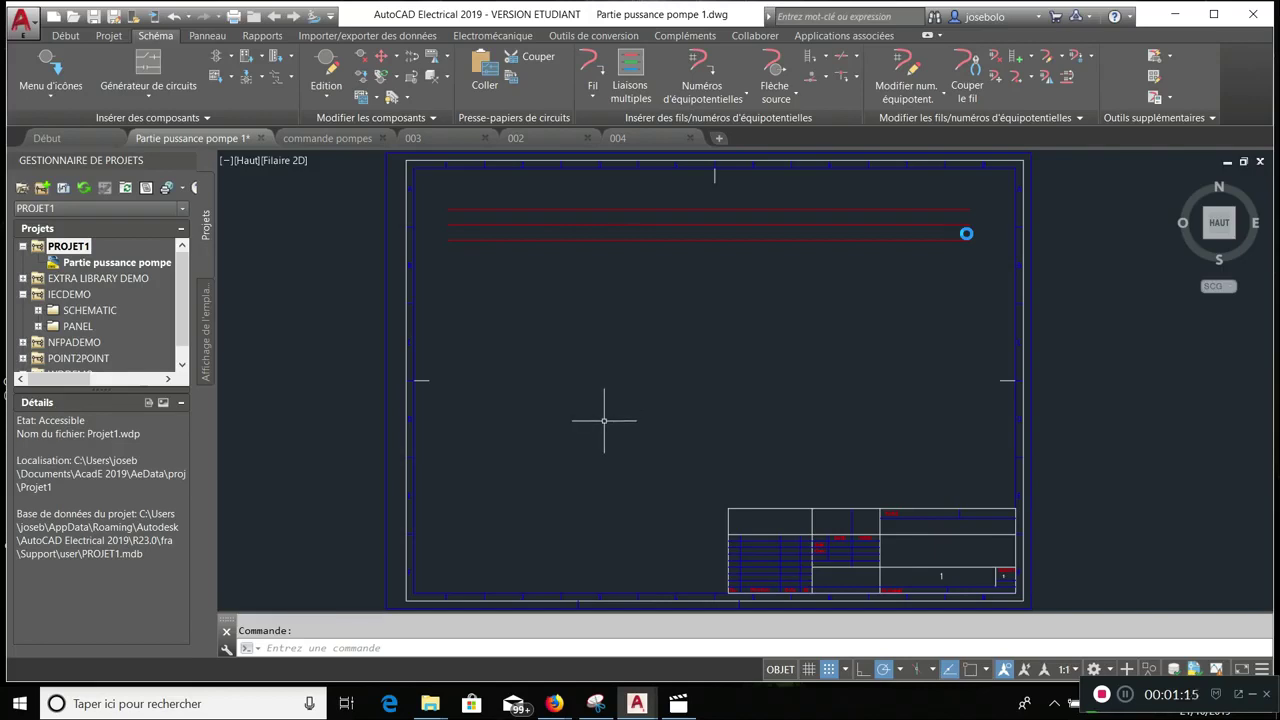
- In the drawing properties of Partie pussance pompe 1.dwg, set the wire intersection style to Solide and T-wires to Point
click(124, 262)
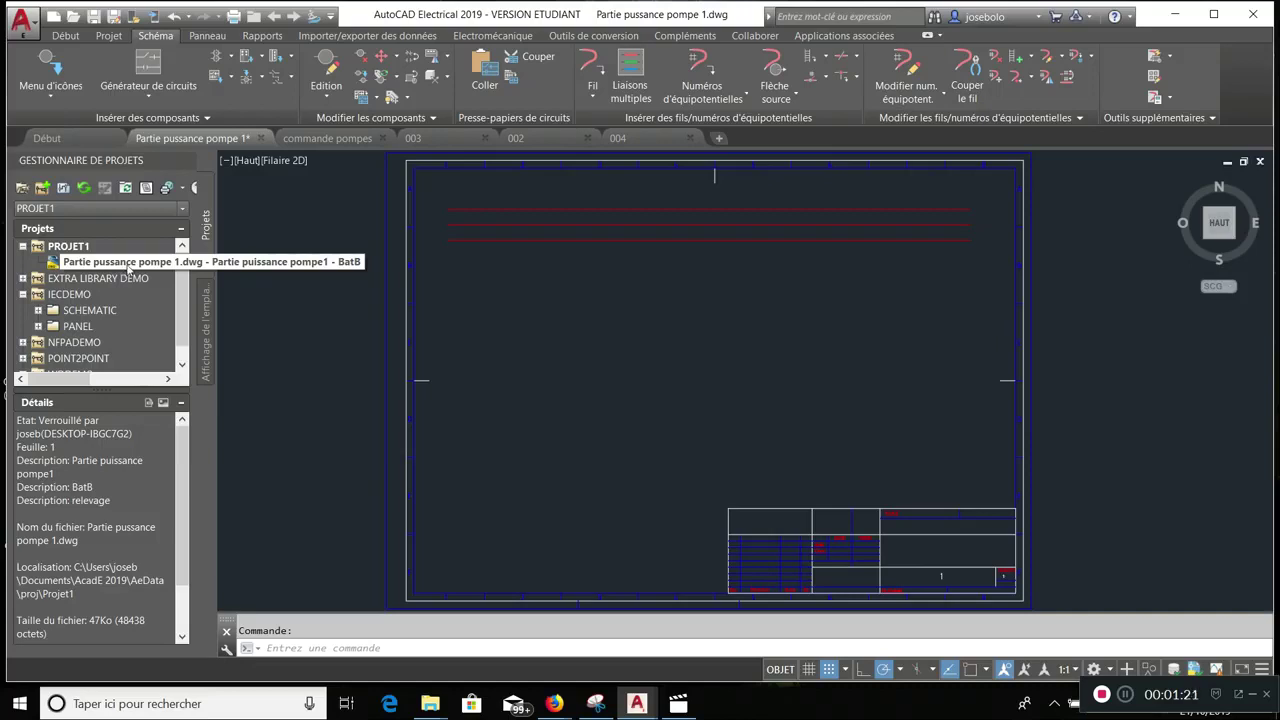
right_click(126, 264)
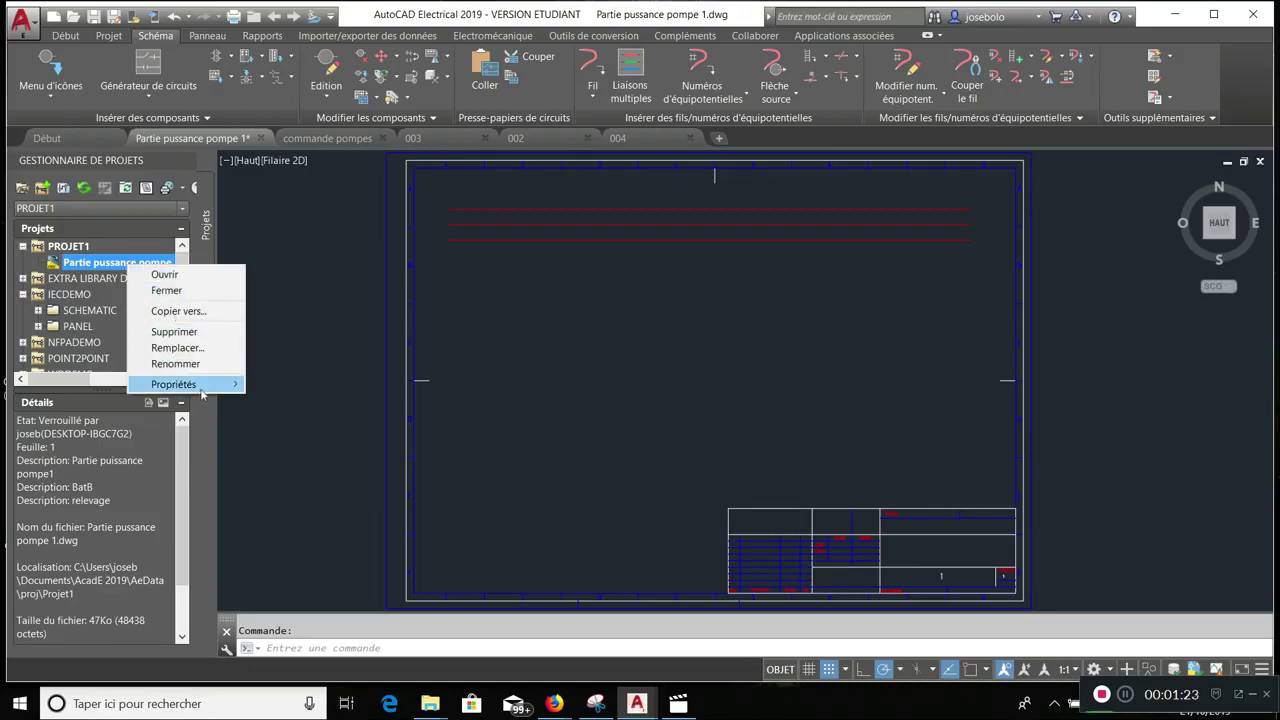
mouse_move(200, 386)
click(271, 387)
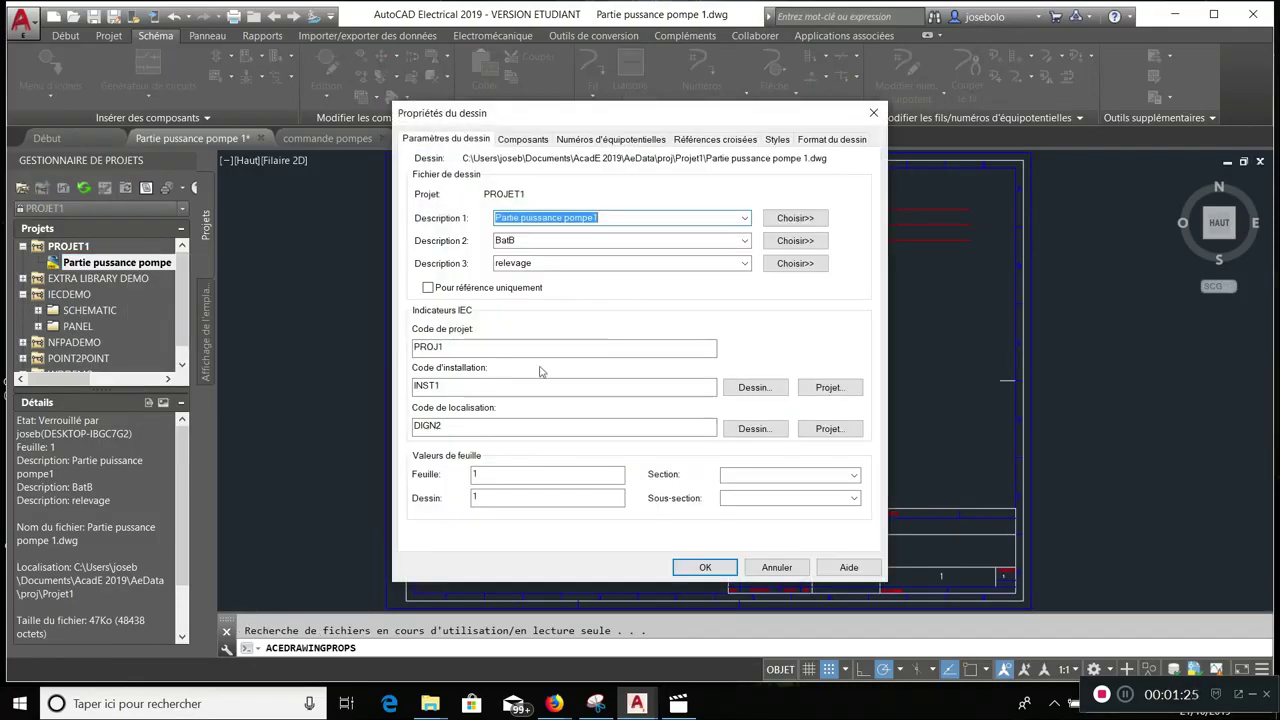
click(778, 140)
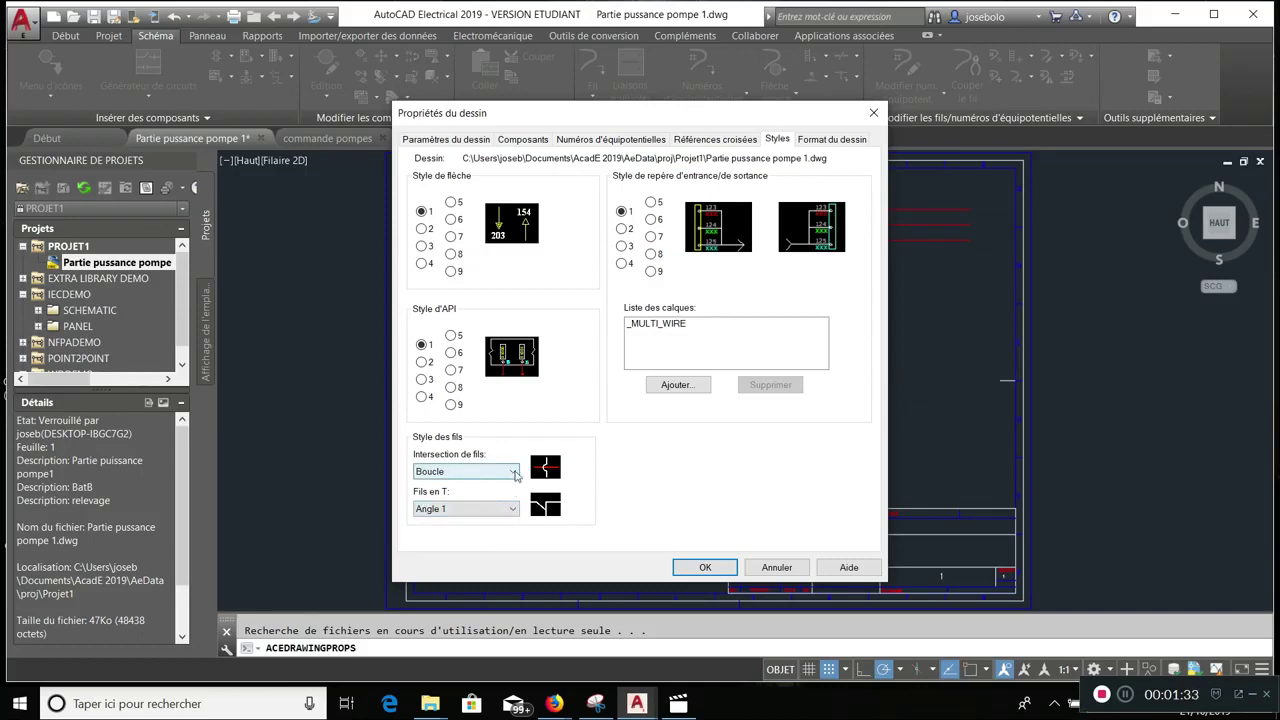
click(514, 474)
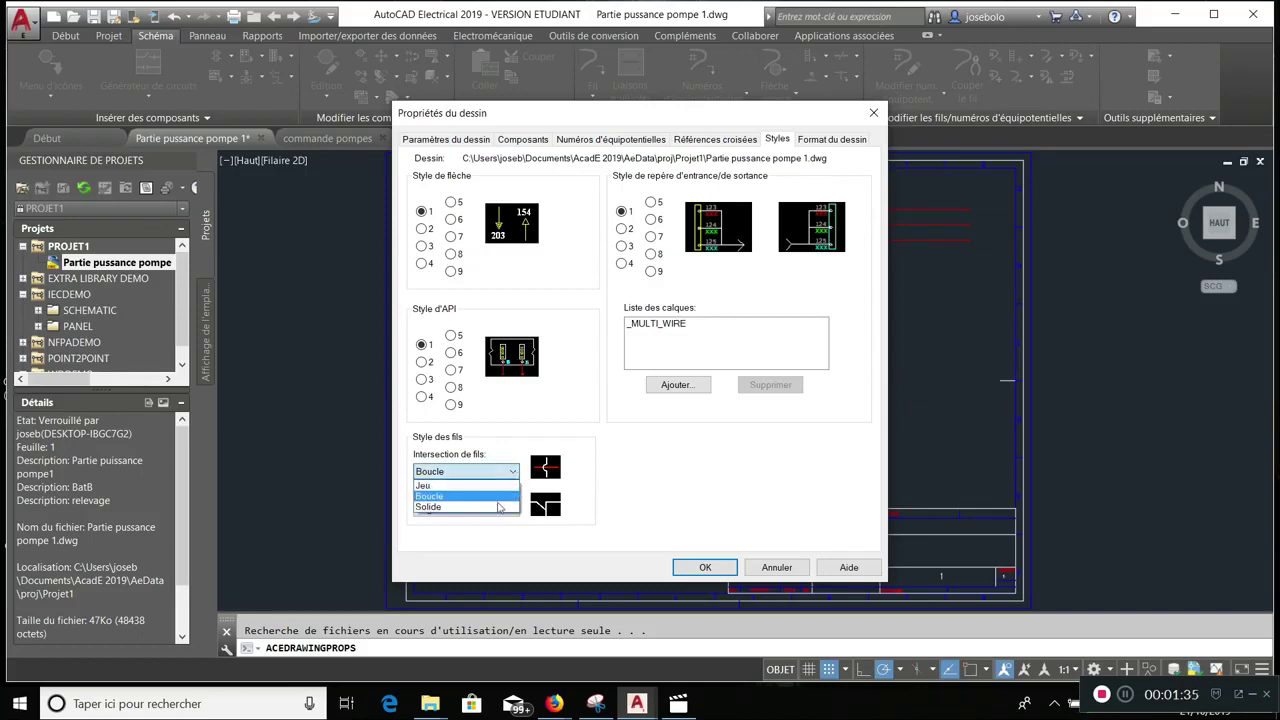
click(485, 507)
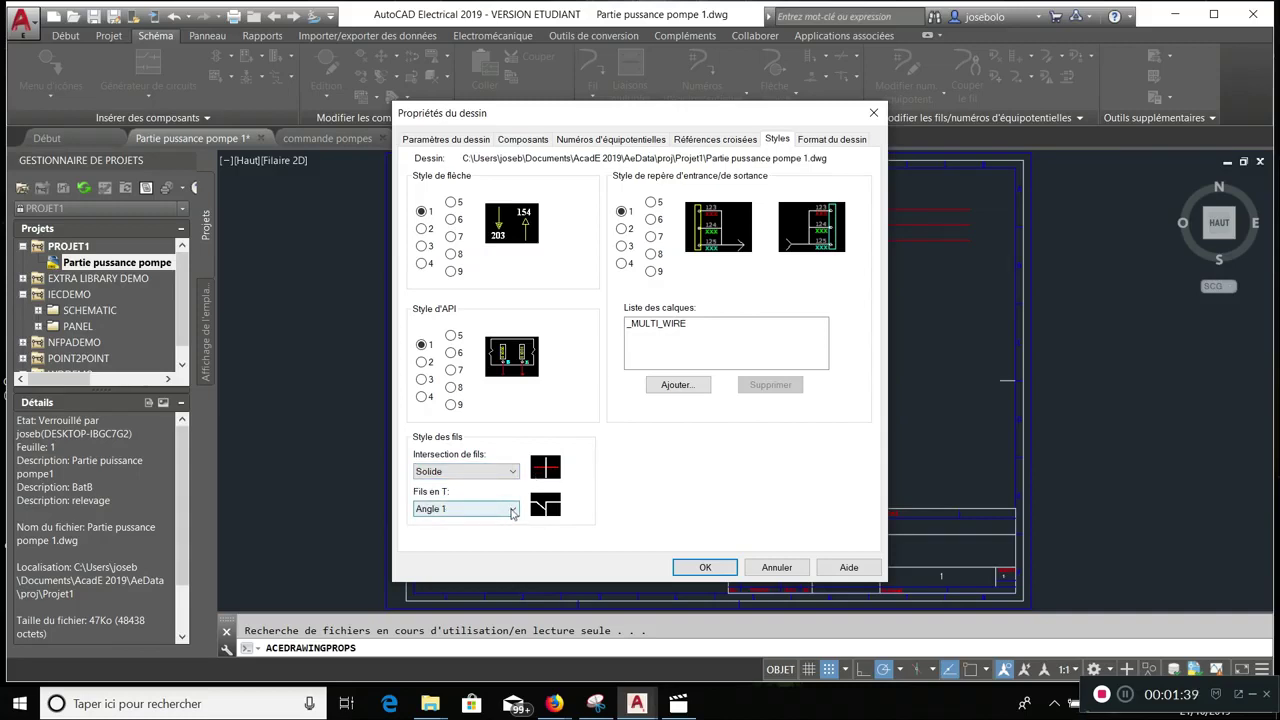
click(510, 510)
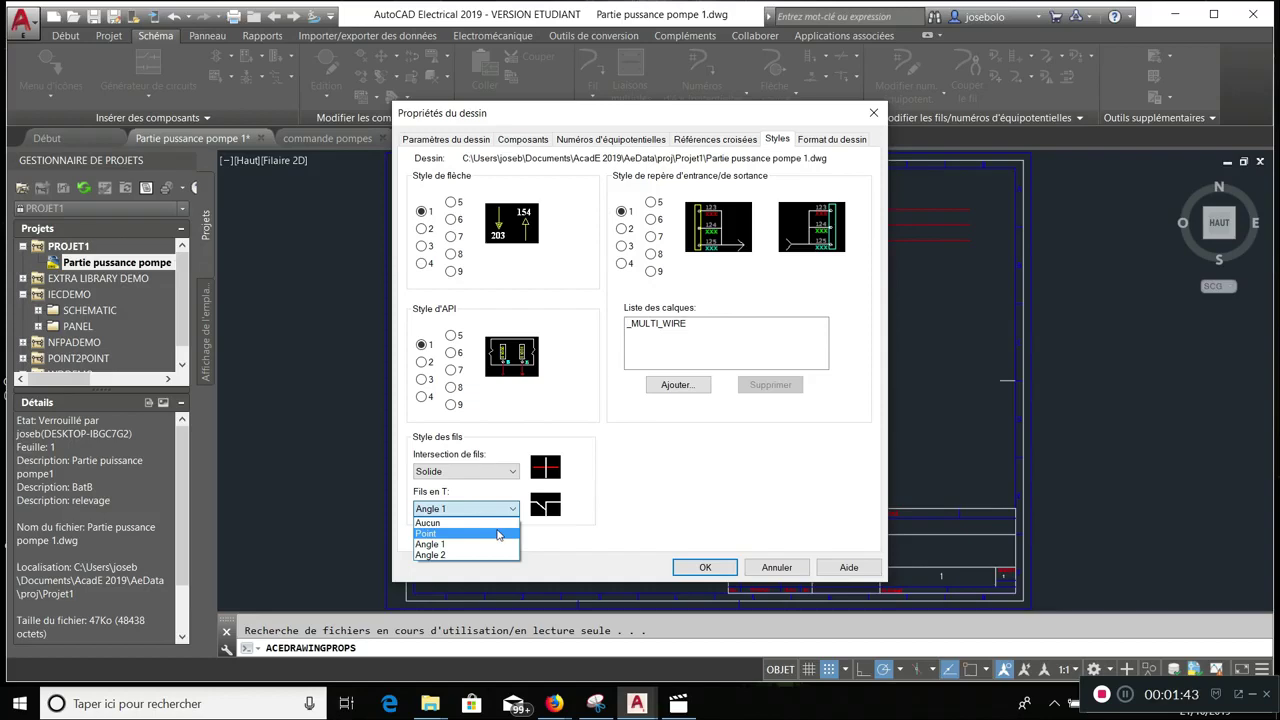
click(498, 534)
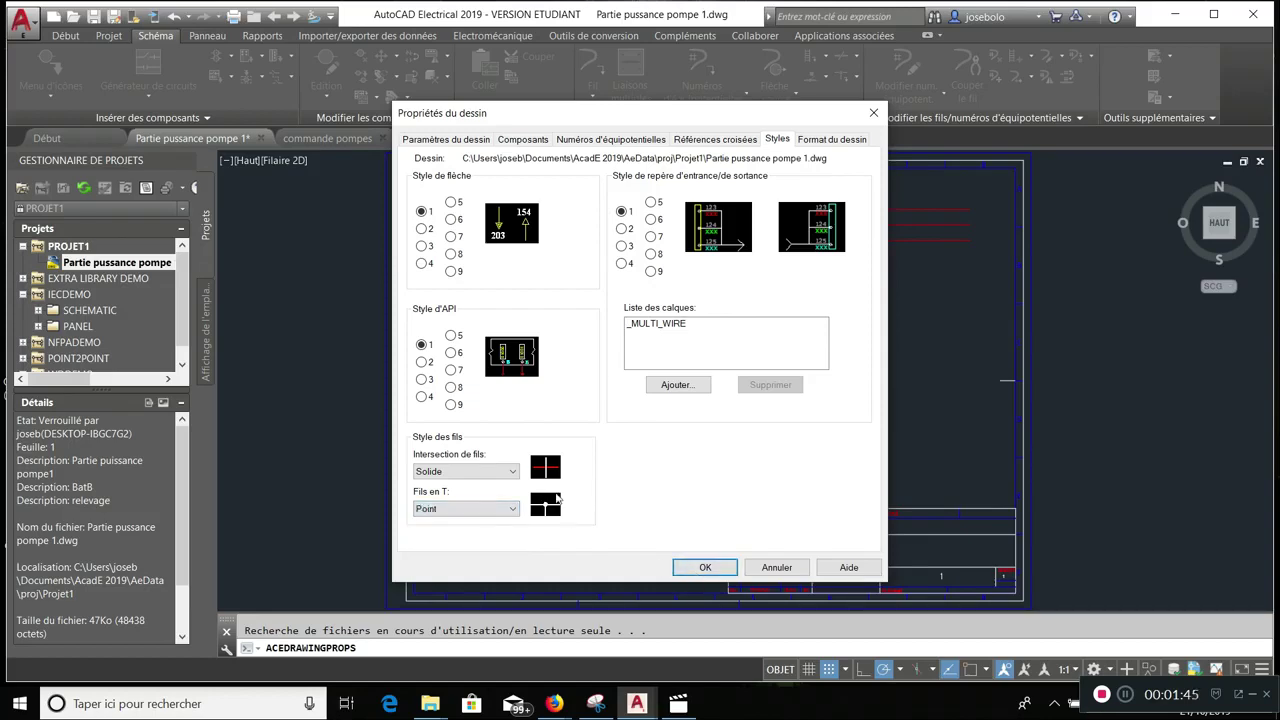
click(703, 567)
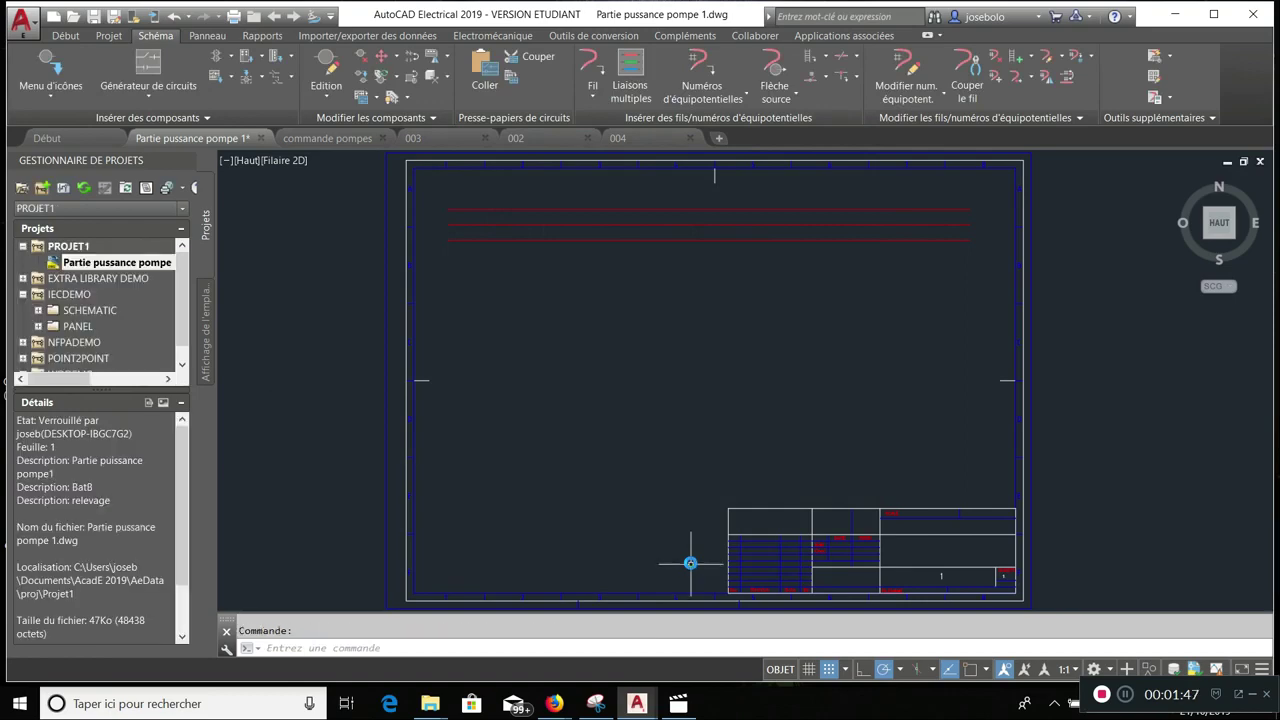
- Branch a three-wire vertical bus off the existing horizontal wires, starting on the uppermost wire and running down into the lower half of the sheet
click(642, 76)
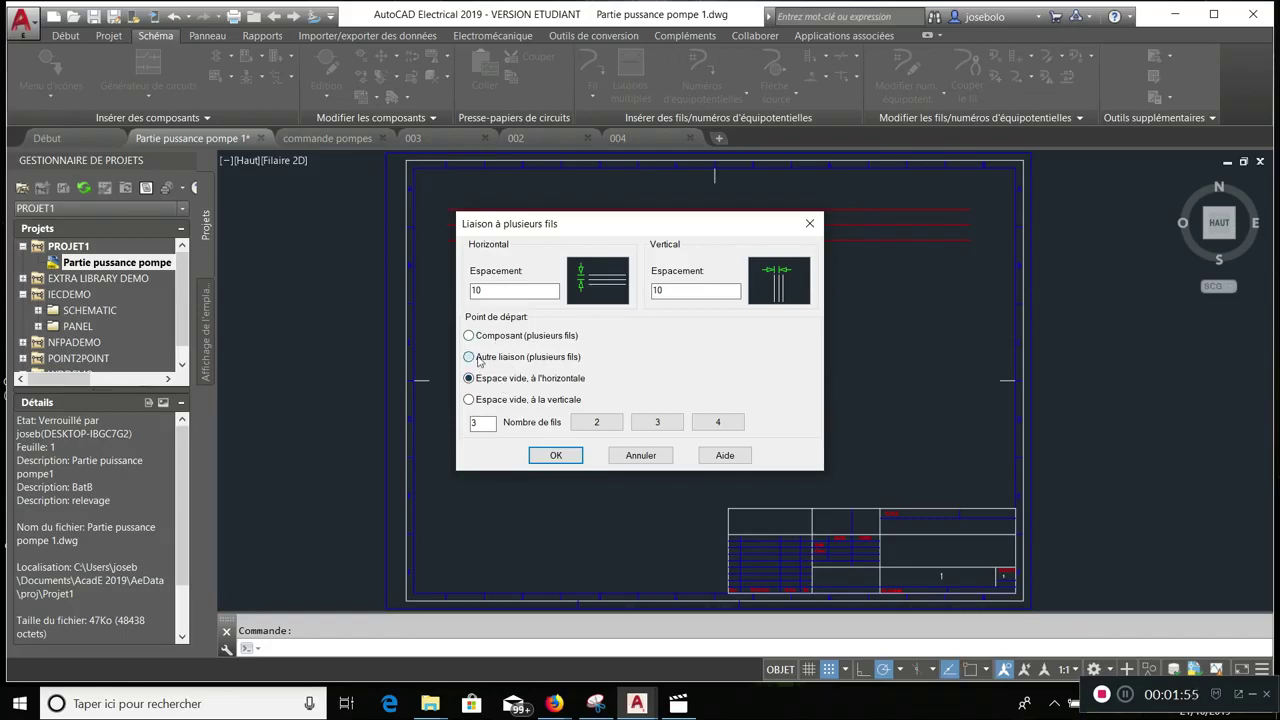
click(665, 430)
click(557, 455)
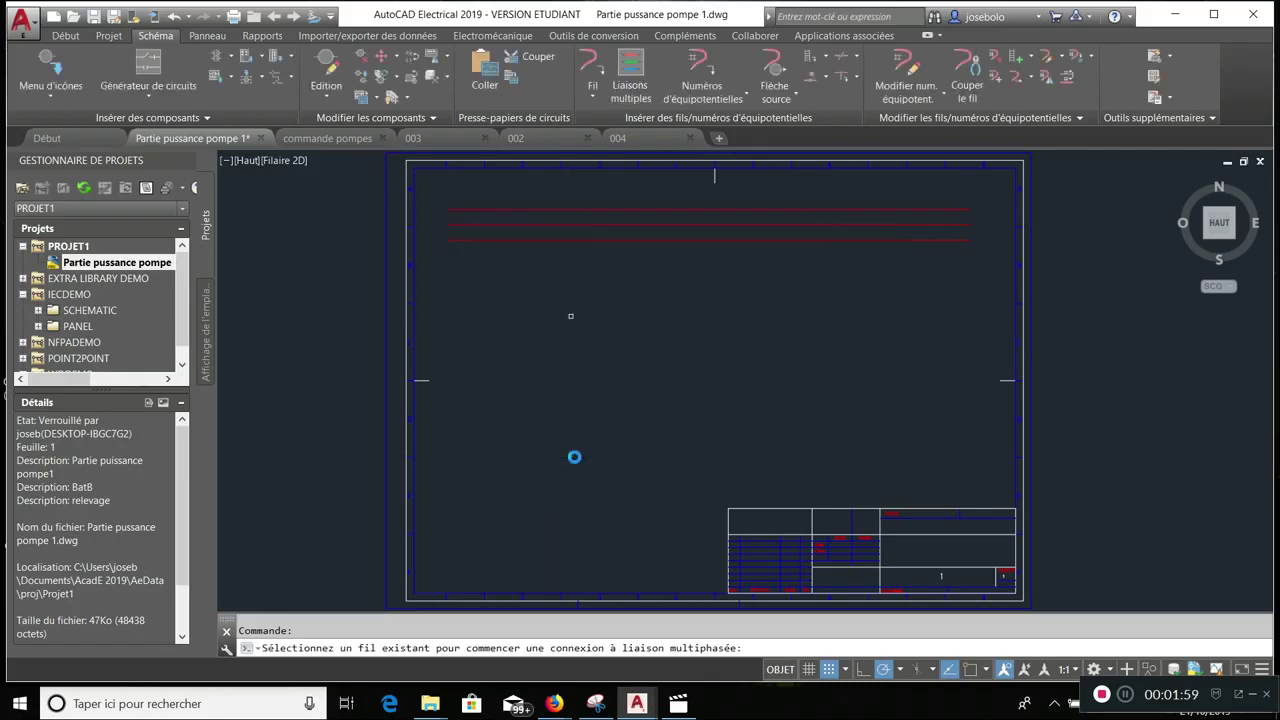
click(570, 208)
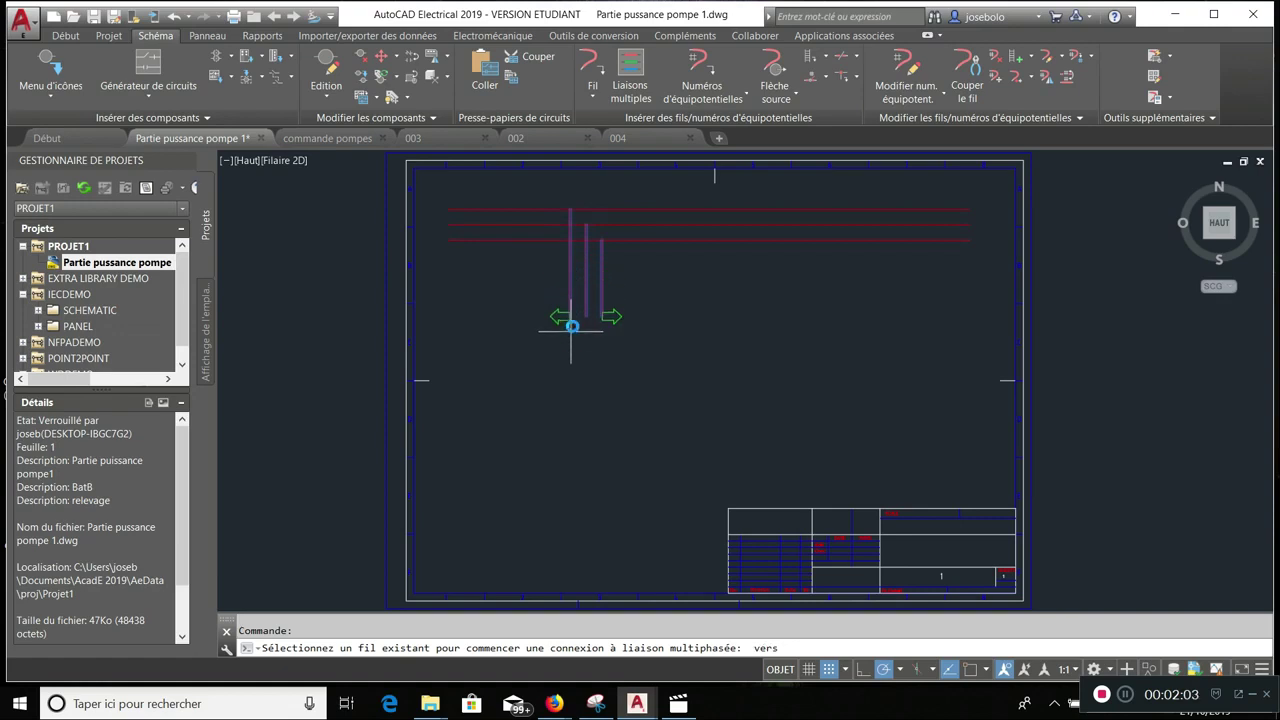
click(586, 455)
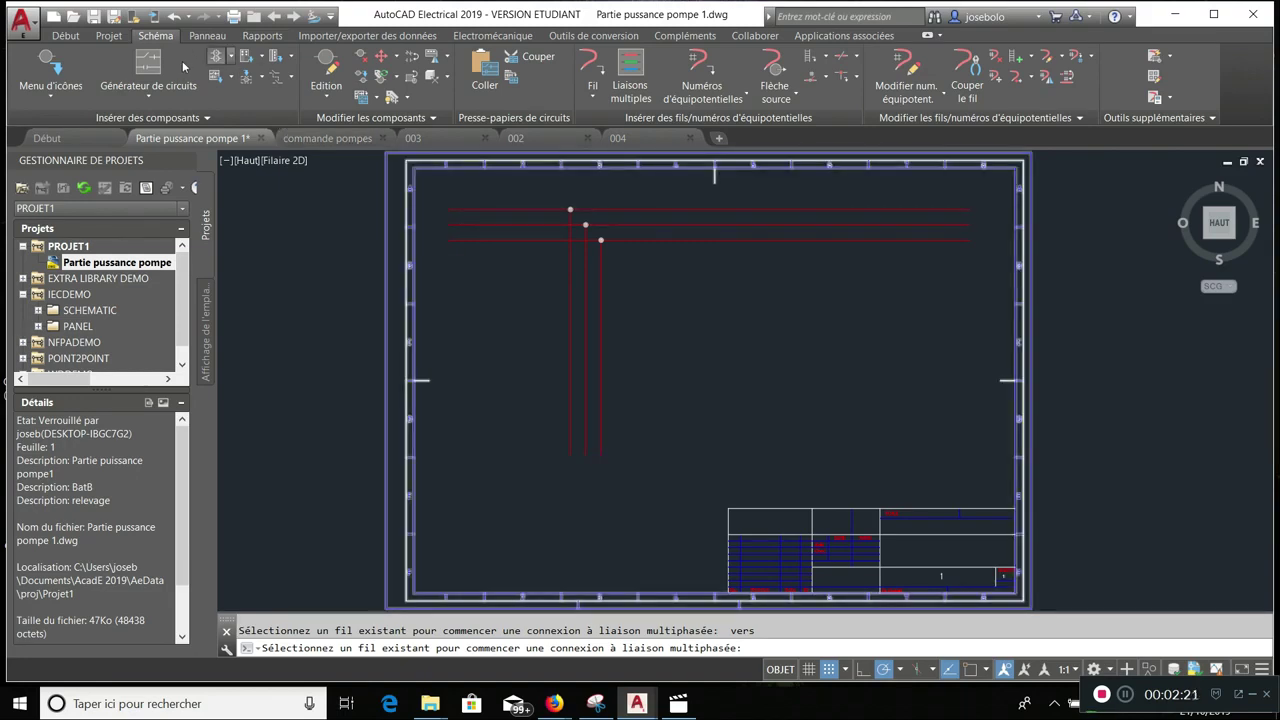
- Insert the three-pole Interrupteur de manoeuvre/Sectionneur symbol near the left end of the uppermost horizontal wire, building the remaining poles downward
click(58, 100)
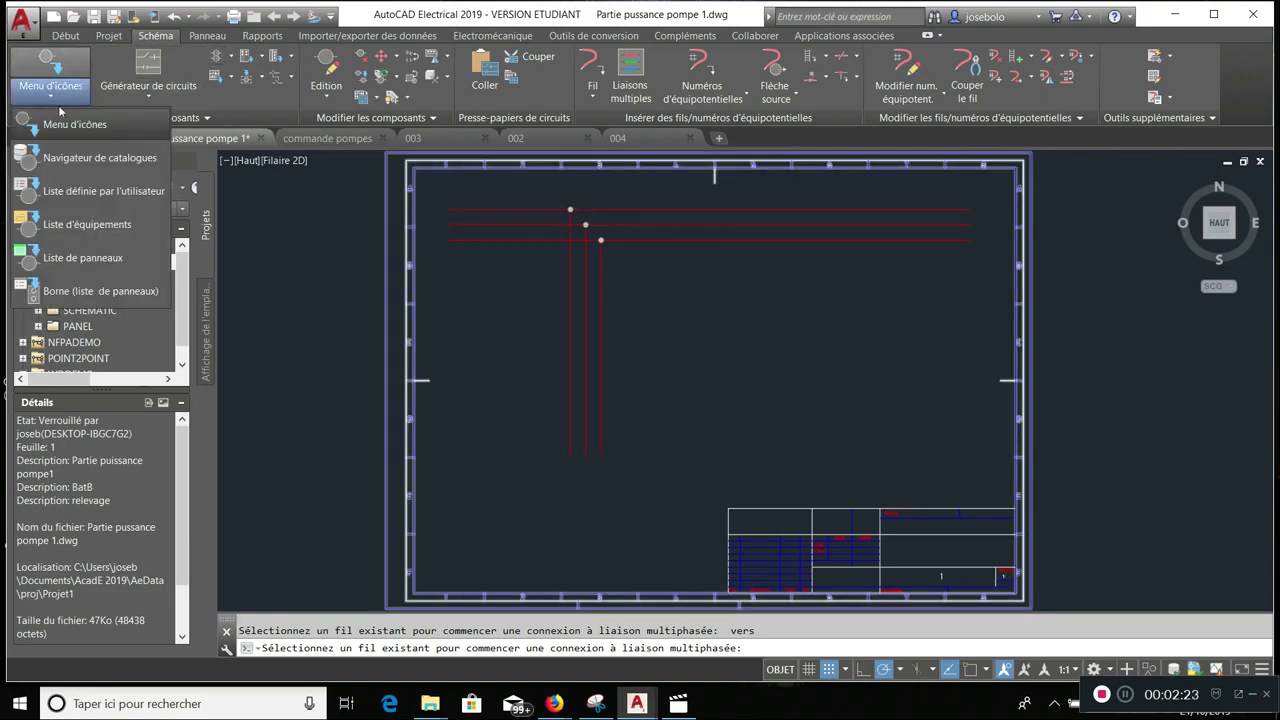
click(60, 124)
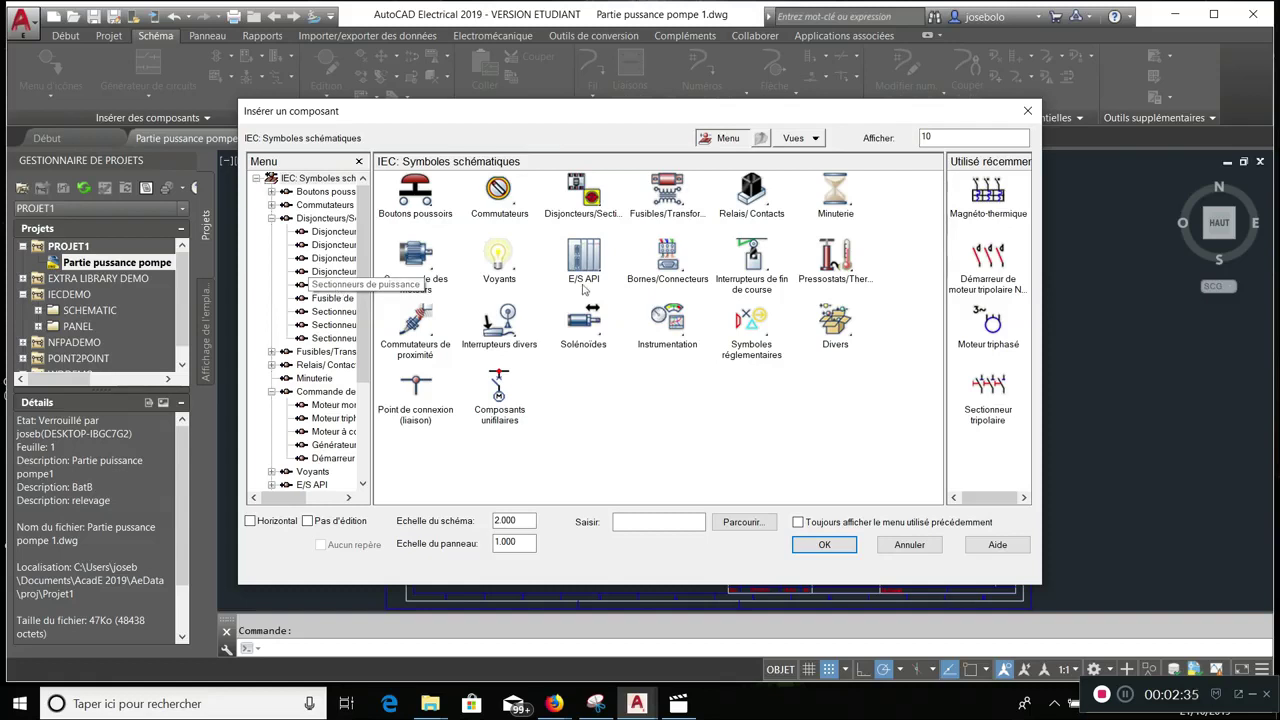
click(598, 213)
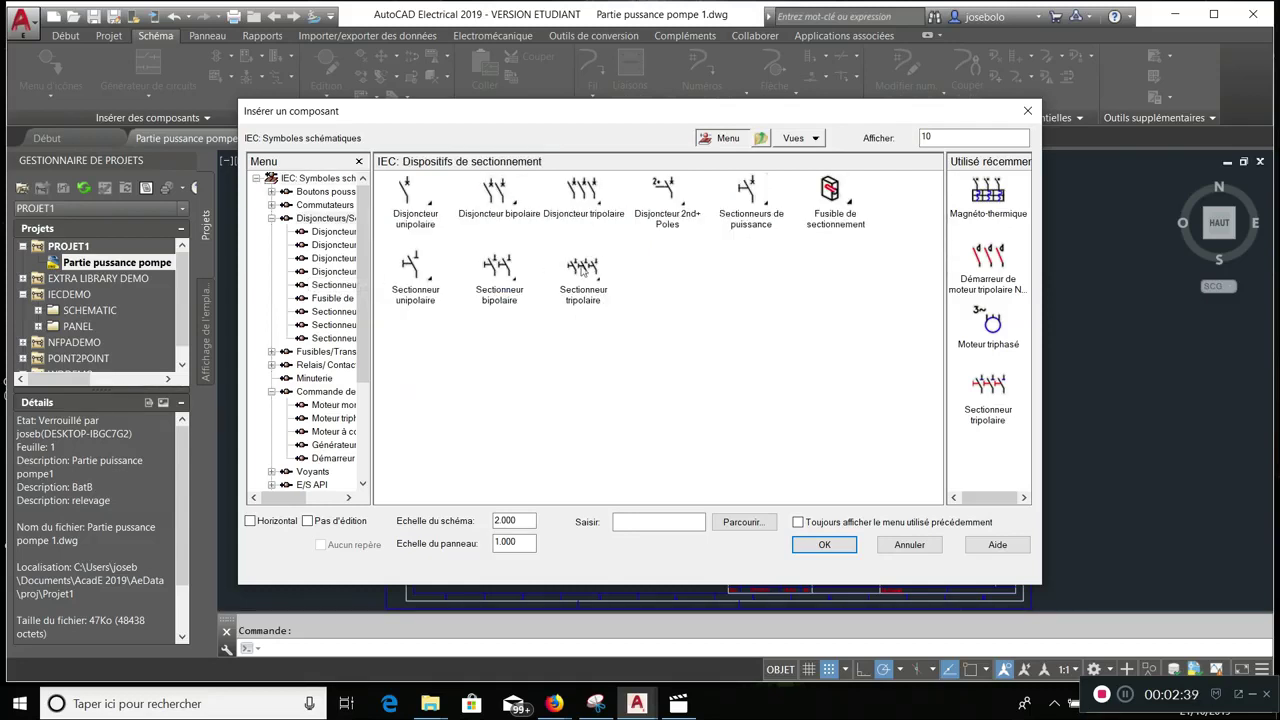
click(590, 268)
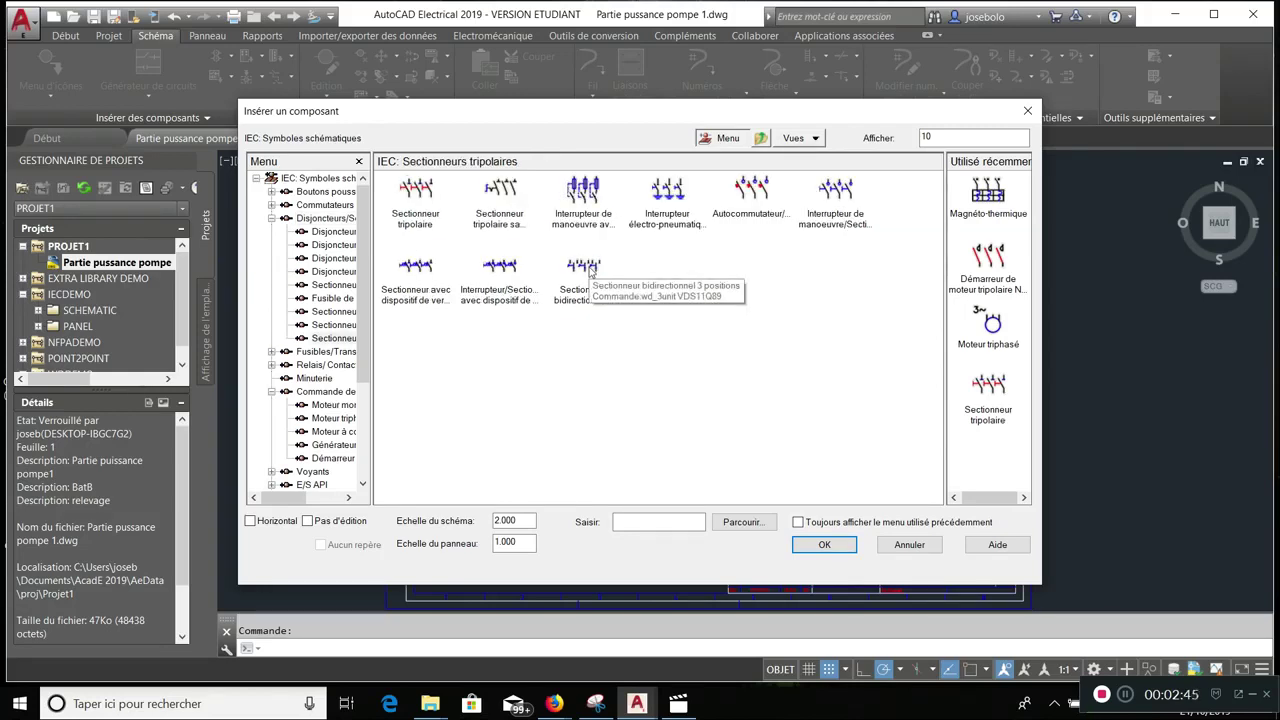
click(822, 196)
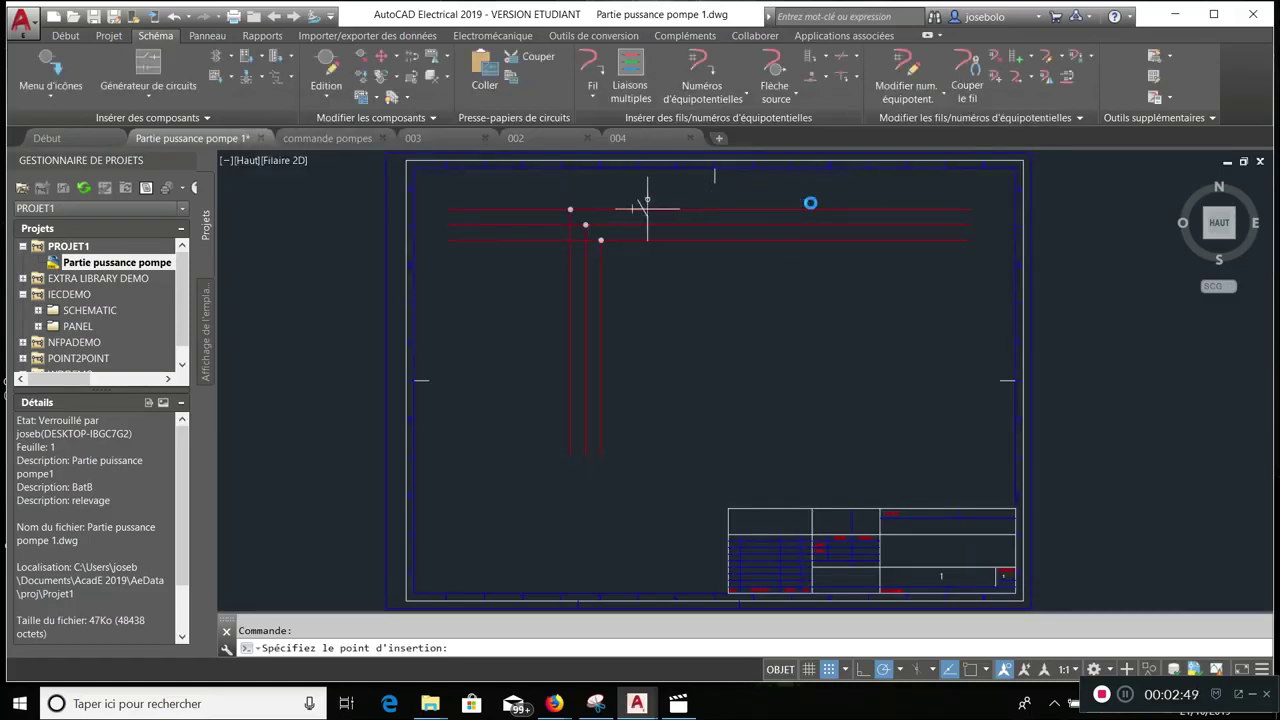
key(Return)
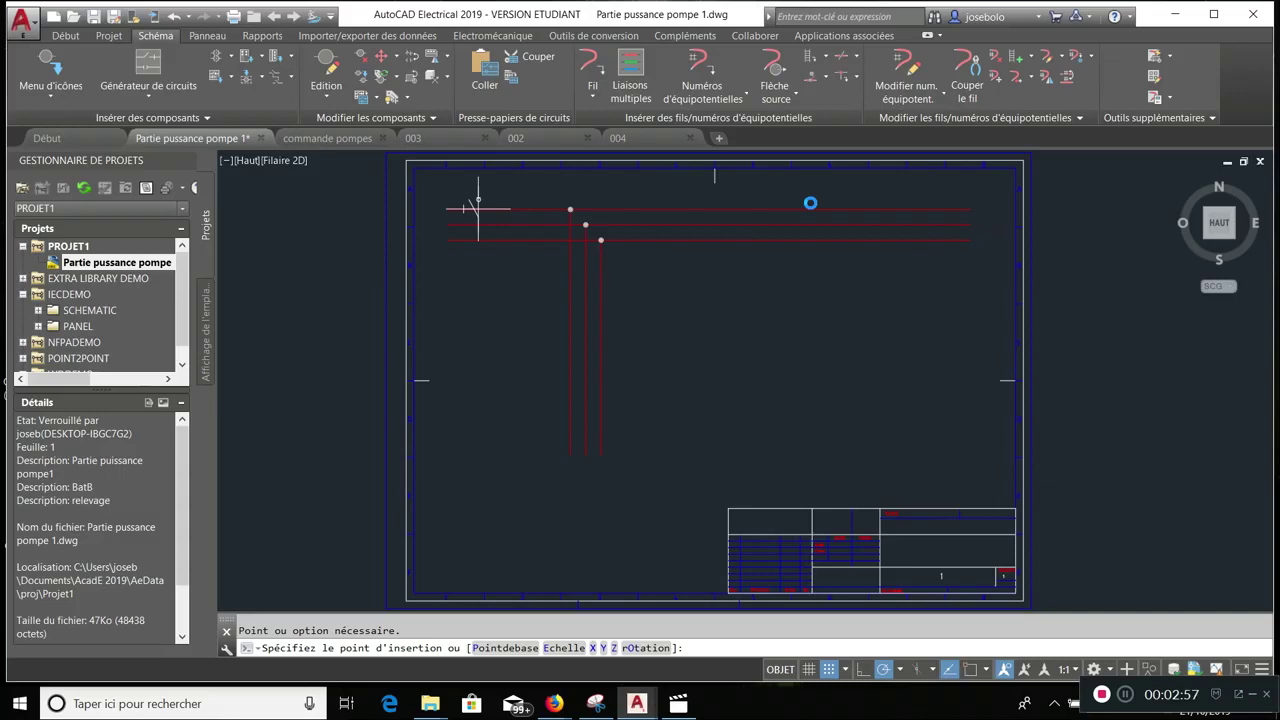
click(478, 208)
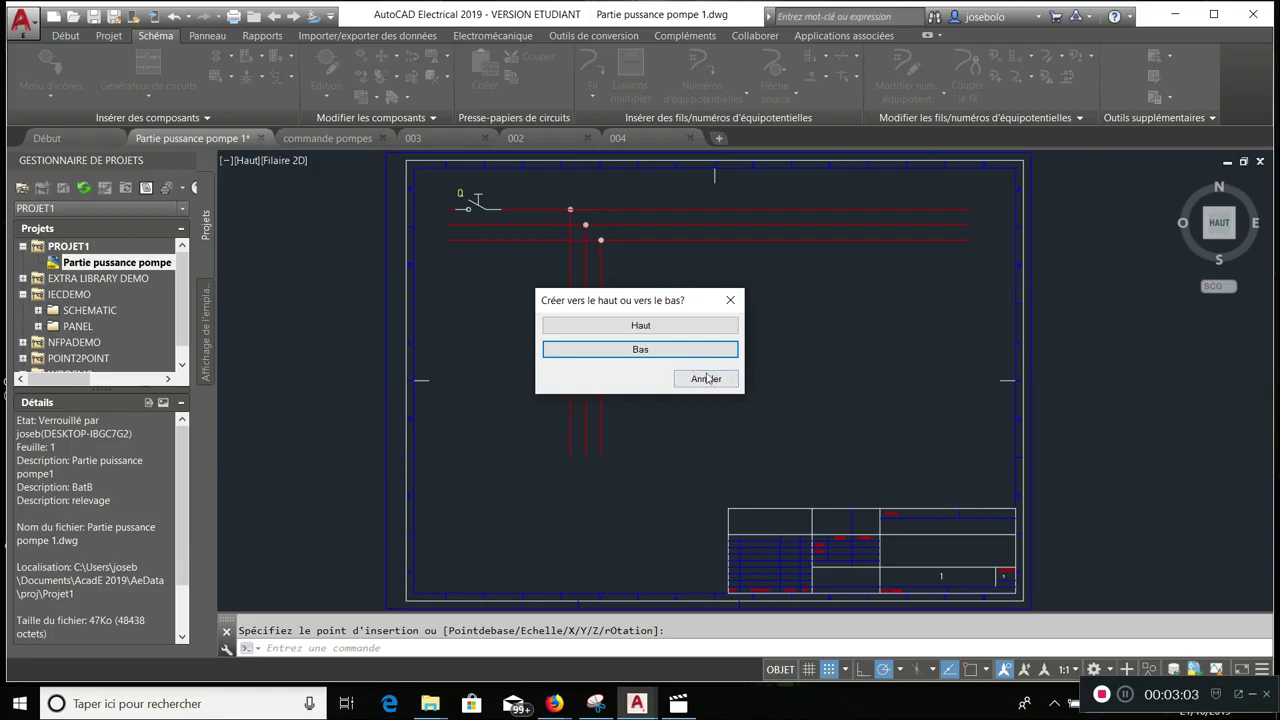
click(686, 352)
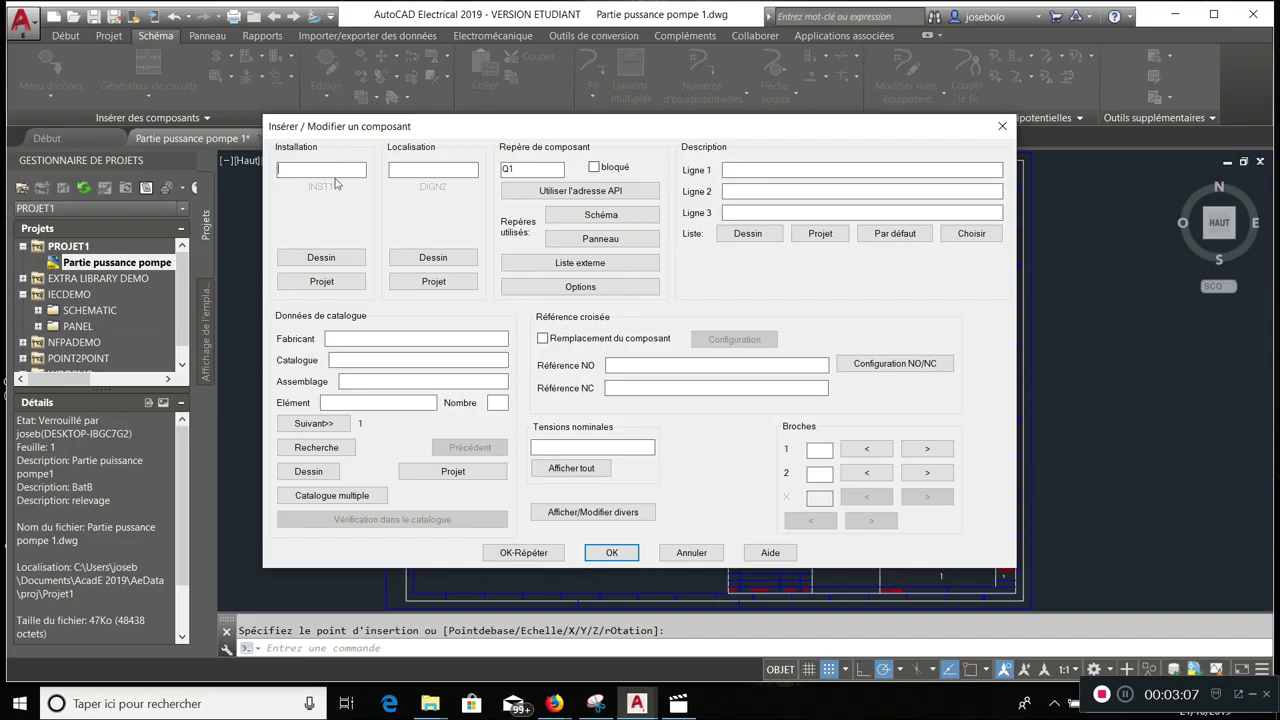
- Assign the component's installation code INST1 and location code DIGN2 from the project lists
click(323, 282)
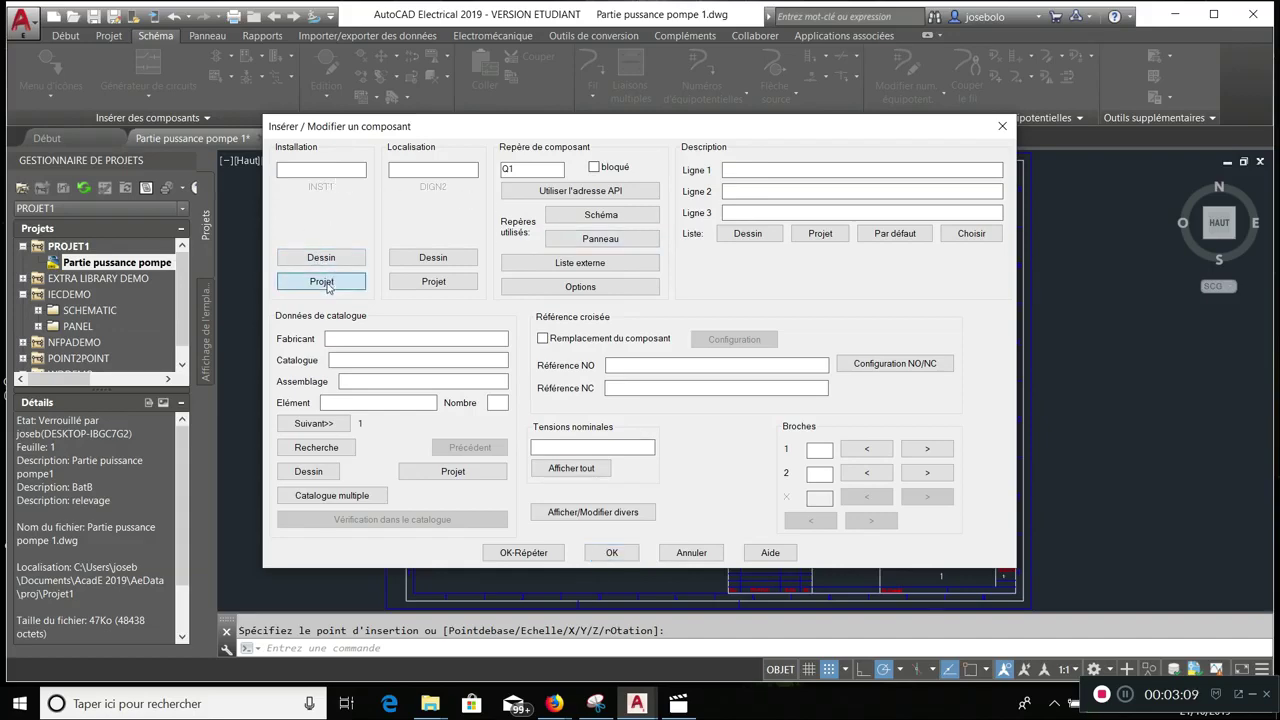
click(530, 282)
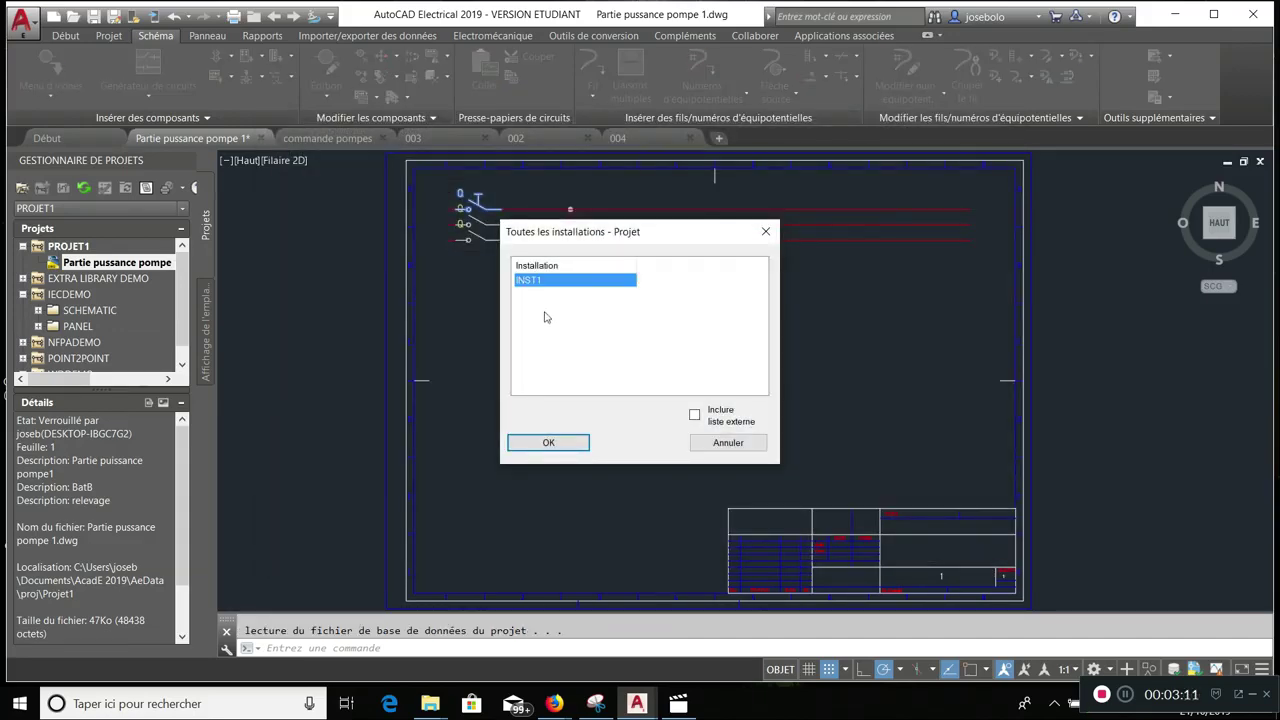
click(550, 443)
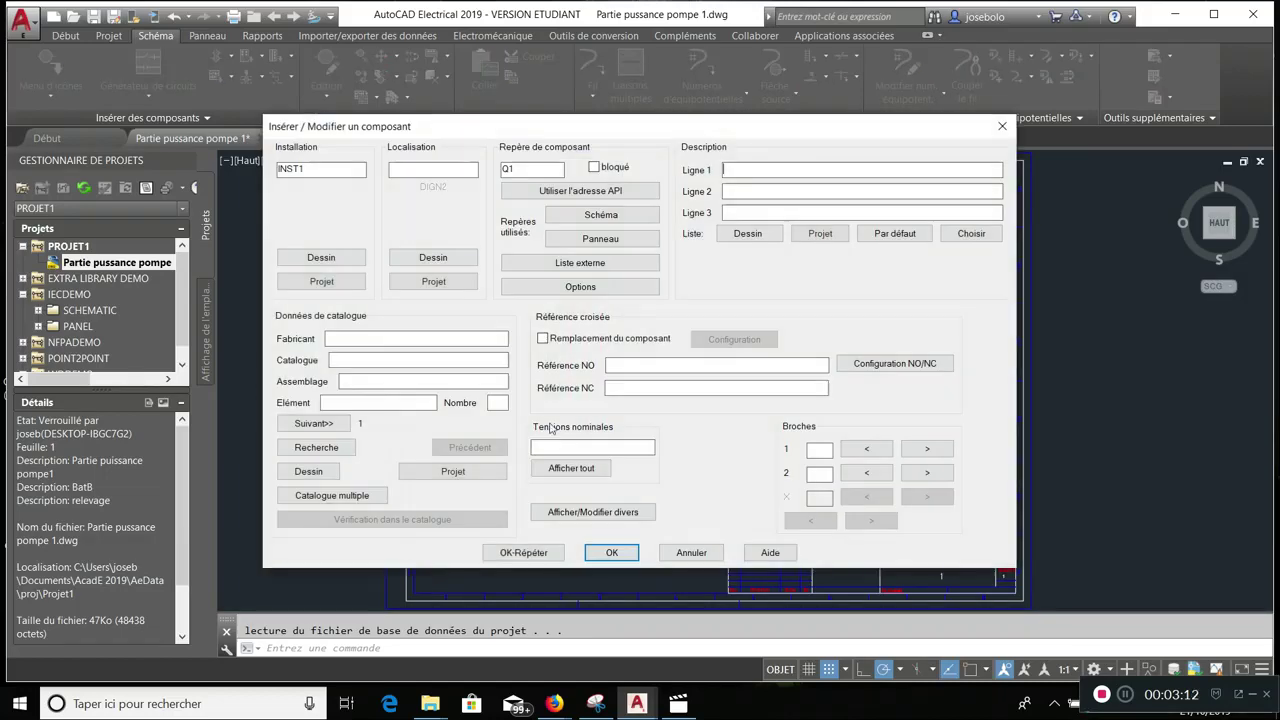
click(433, 281)
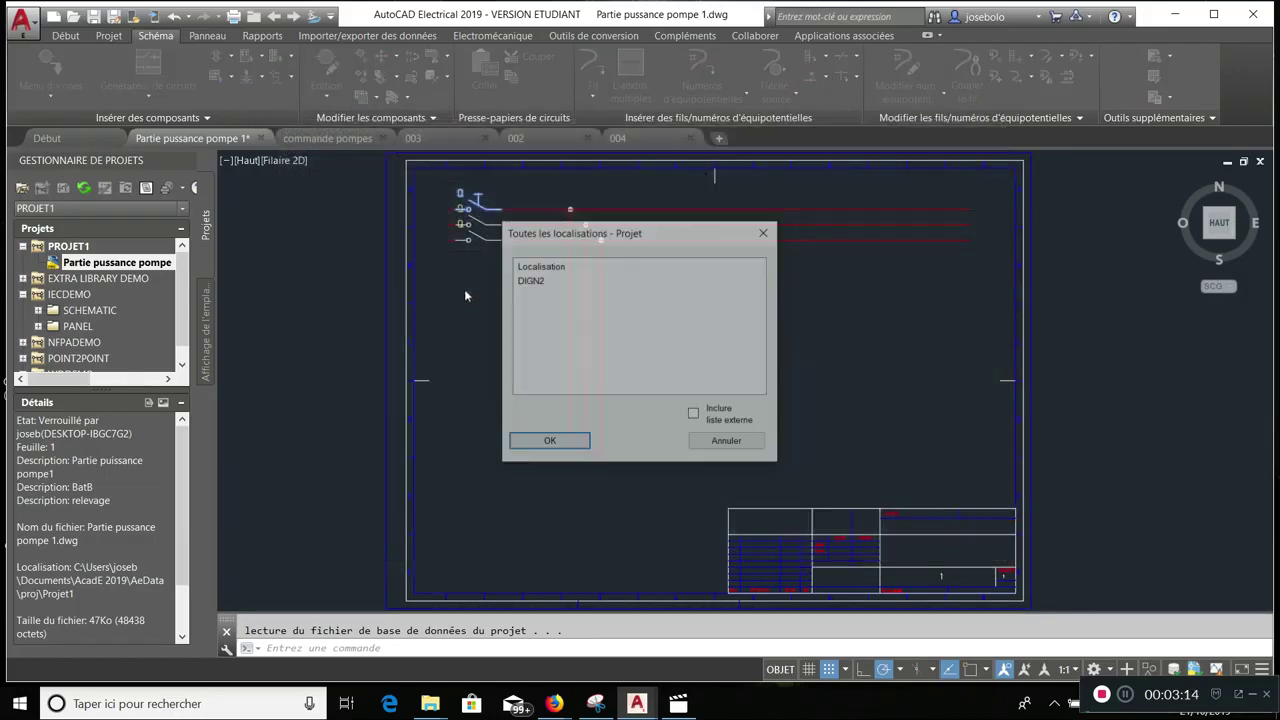
click(540, 284)
click(550, 445)
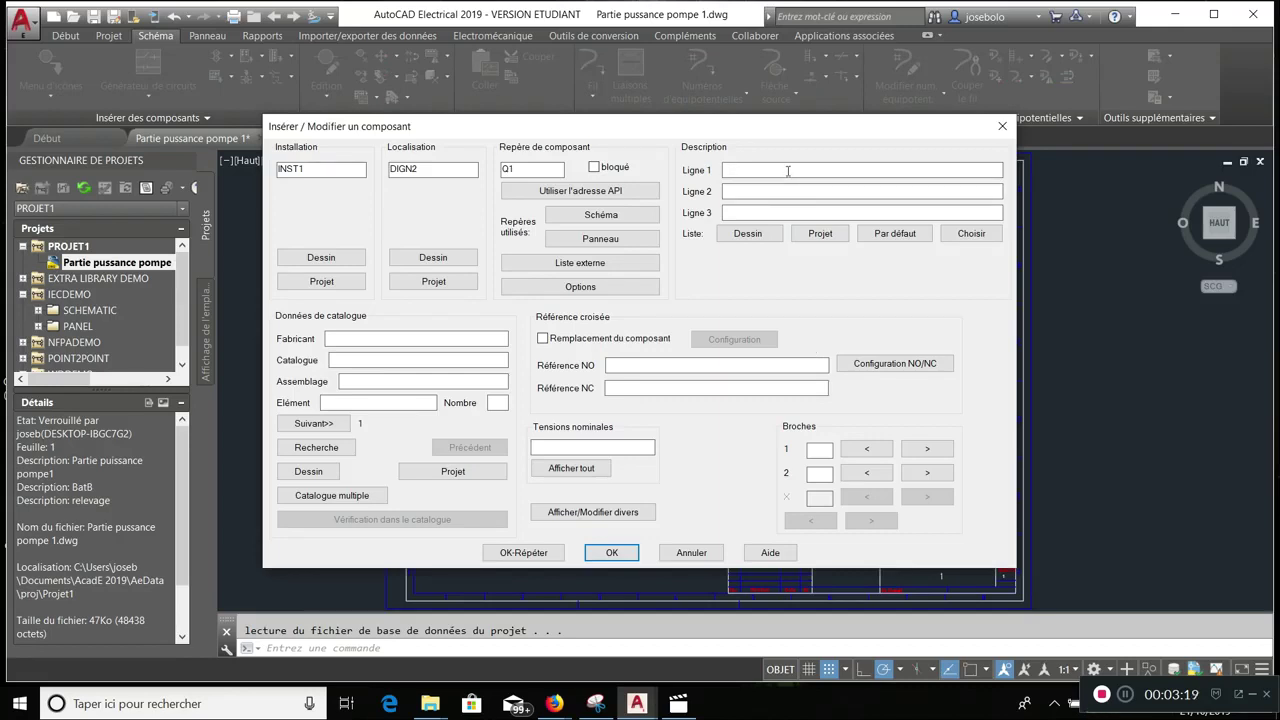
- Describe the component as "Sectionneur principal" on line 1 and "relevage" on line 2, and accept its data
text(Sectionneur princip)
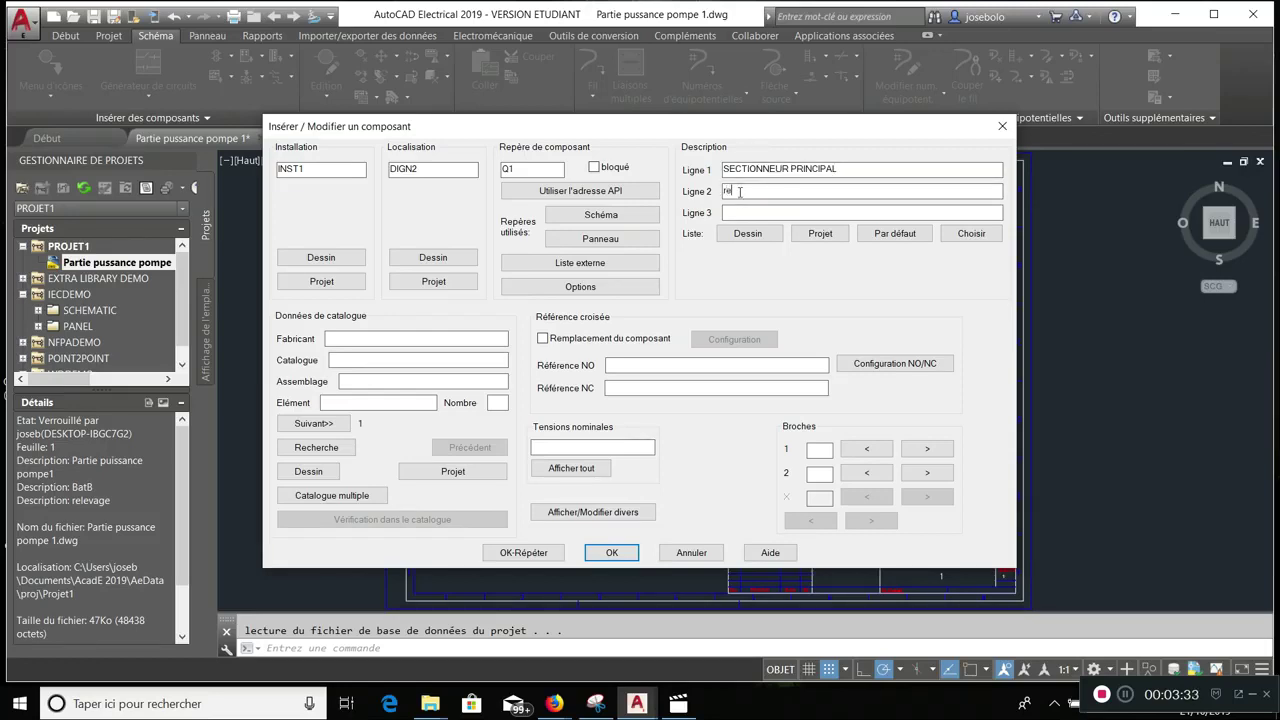
text(levage)
click(609, 553)
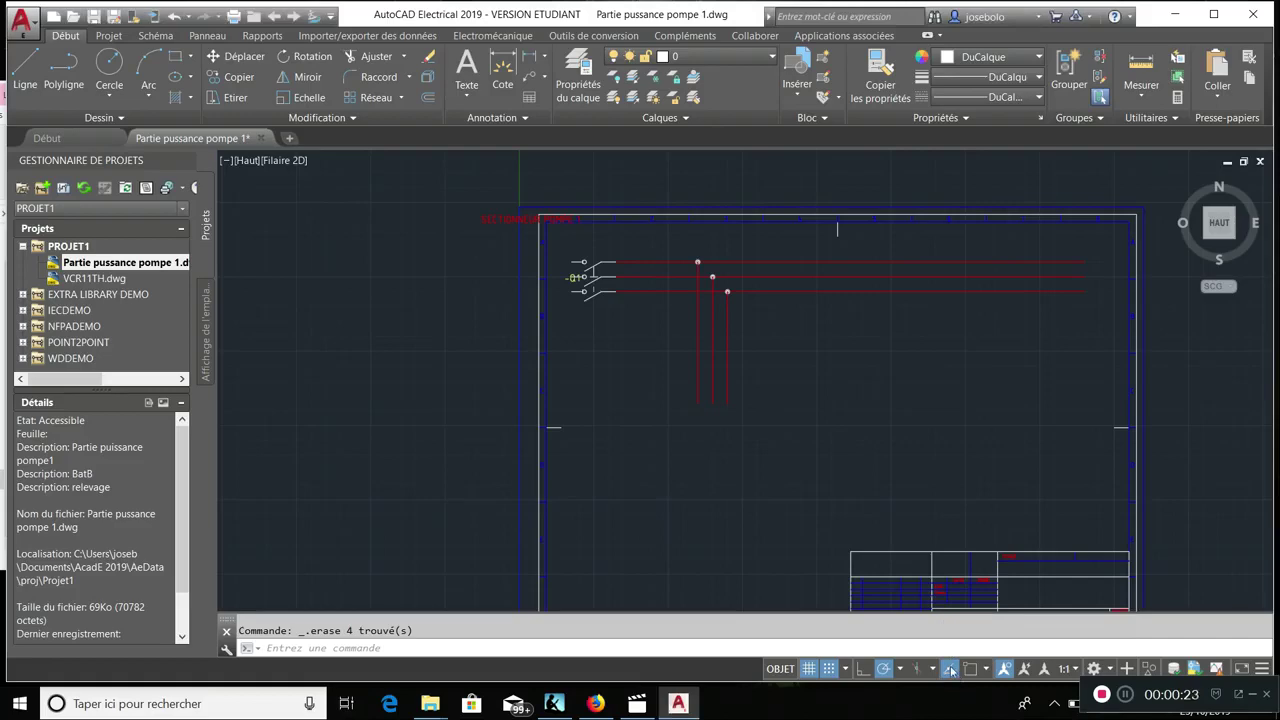
- Enable the Proche (nearest) object snap mode in the drawing's object snap settings
click(951, 670)
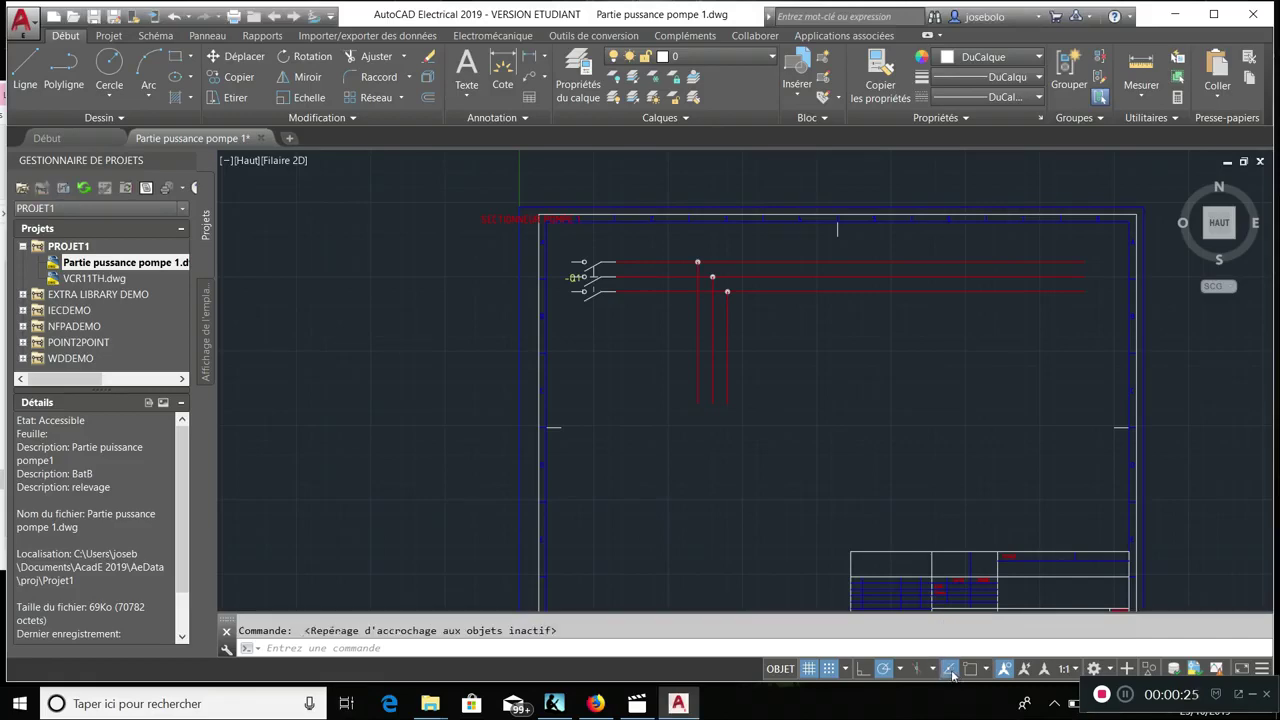
right_click(954, 669)
click(951, 637)
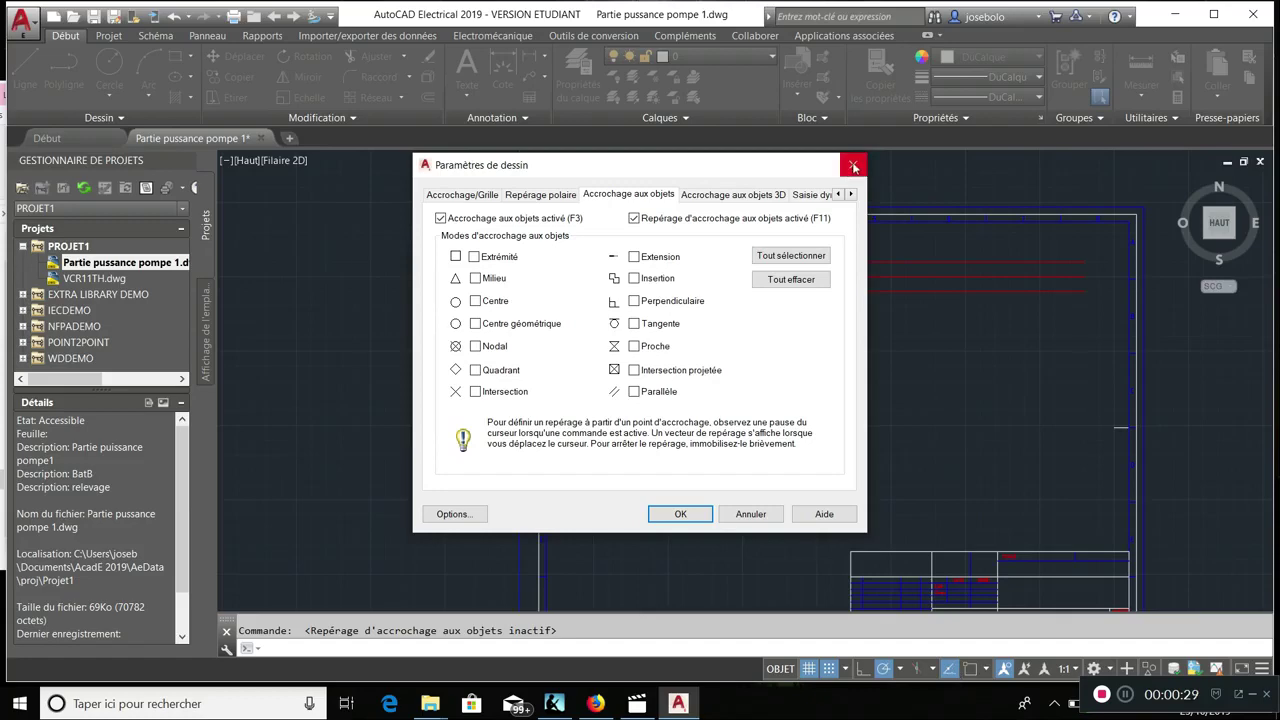
click(853, 166)
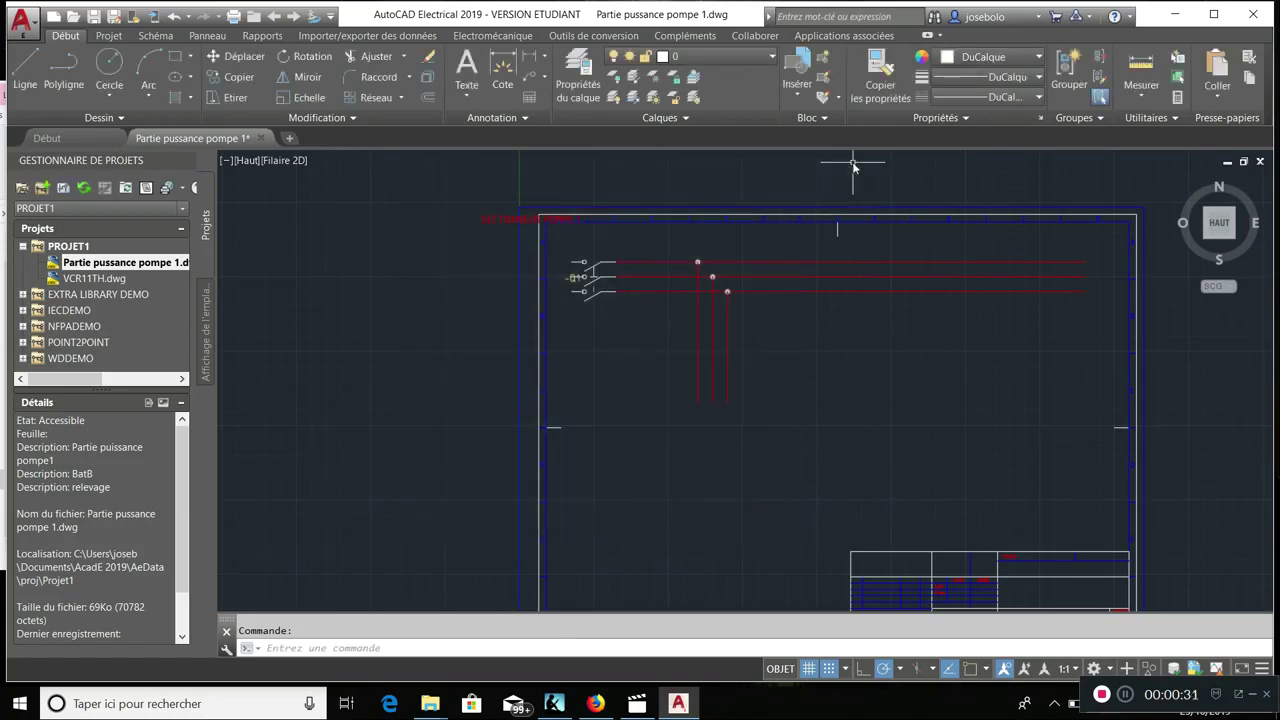
click(951, 670)
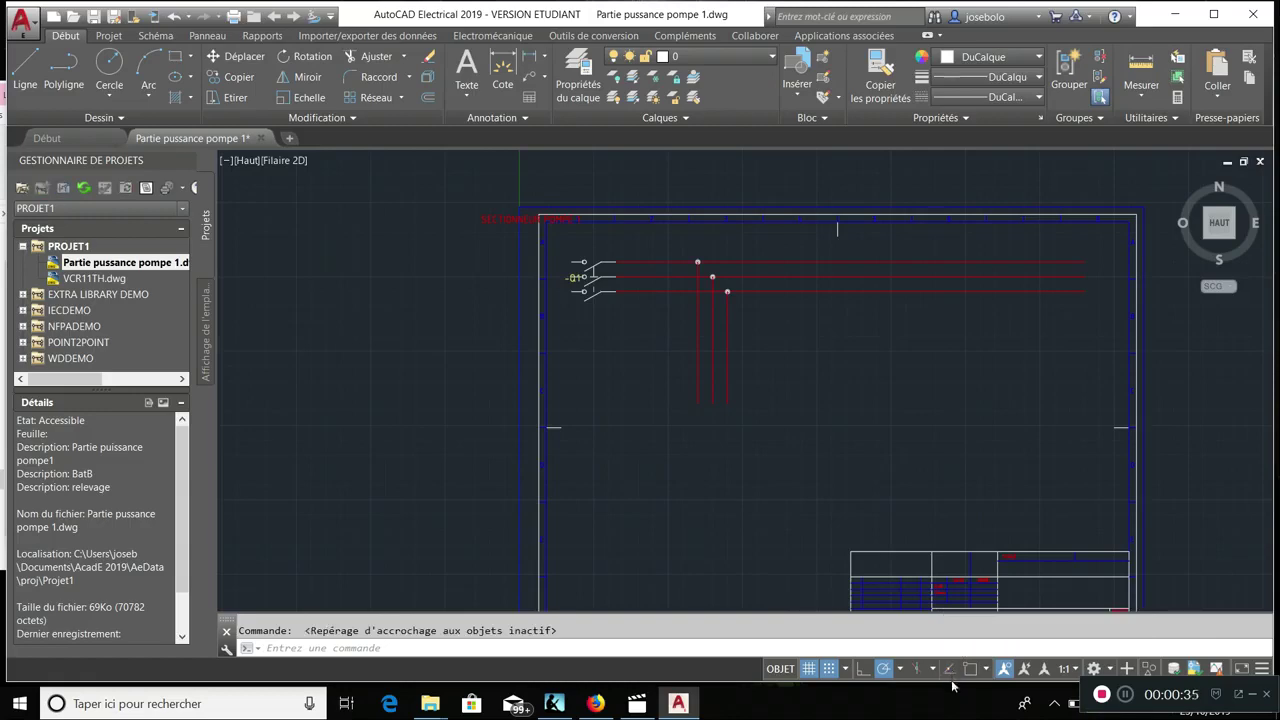
click(951, 675)
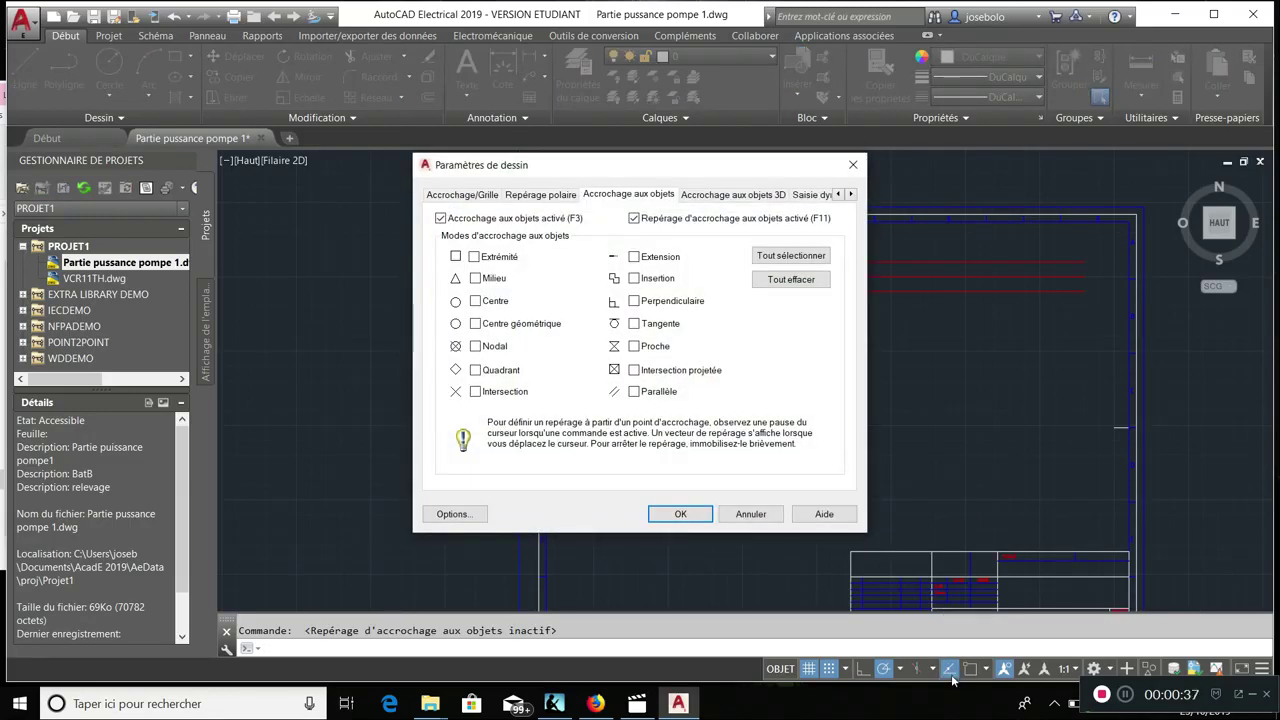
click(634, 347)
click(680, 514)
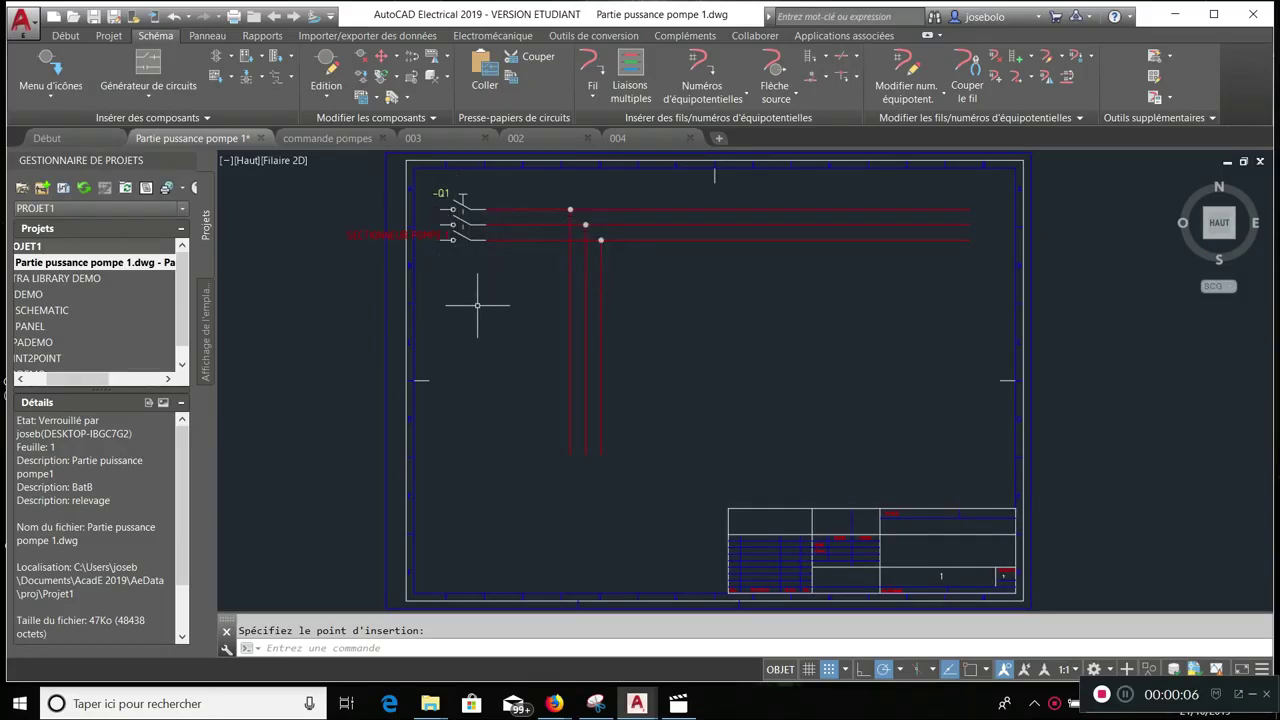
- Flip the uppermost pole of disconnector -Q1 with the Basculer option of Inverser/Basculer le composant
middle_drag(477, 311, 477, 311)
mouse_move(477, 311)
middle_down()
mouse_move(527, 382)
mouse_move(566, 383)
middle_up()
scroll(566, 383, up, 2)
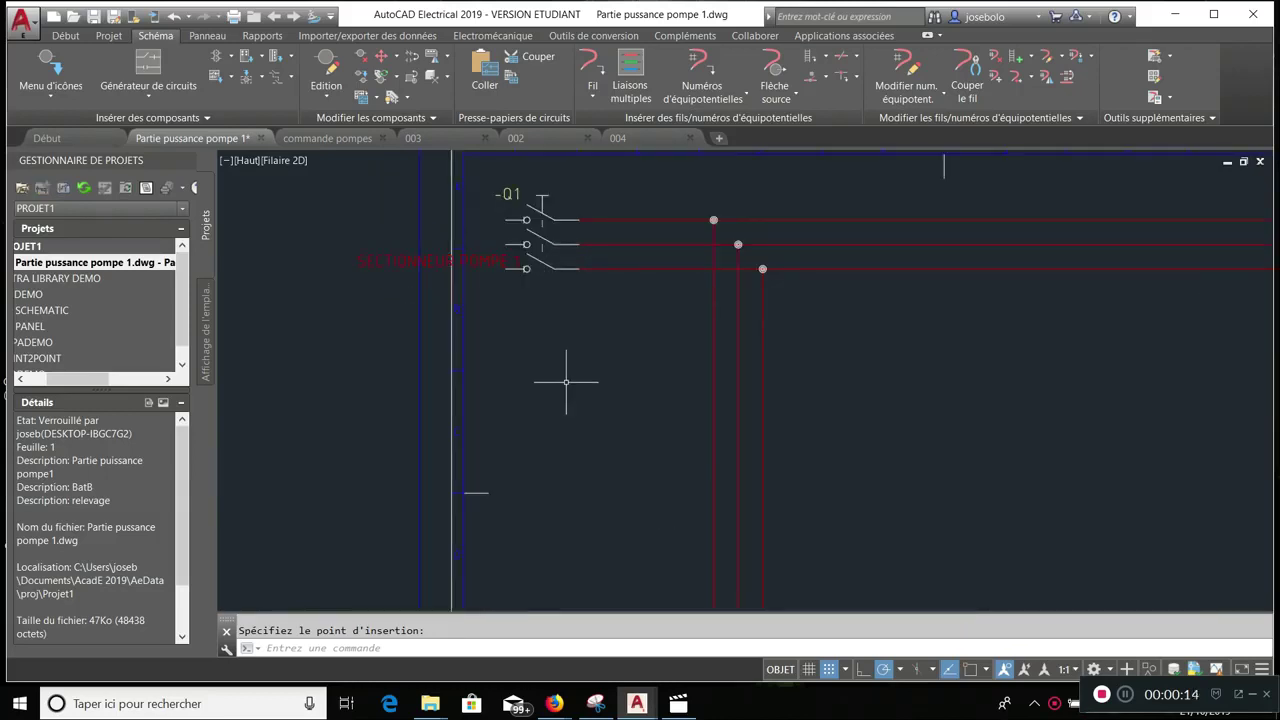
key(Escape)
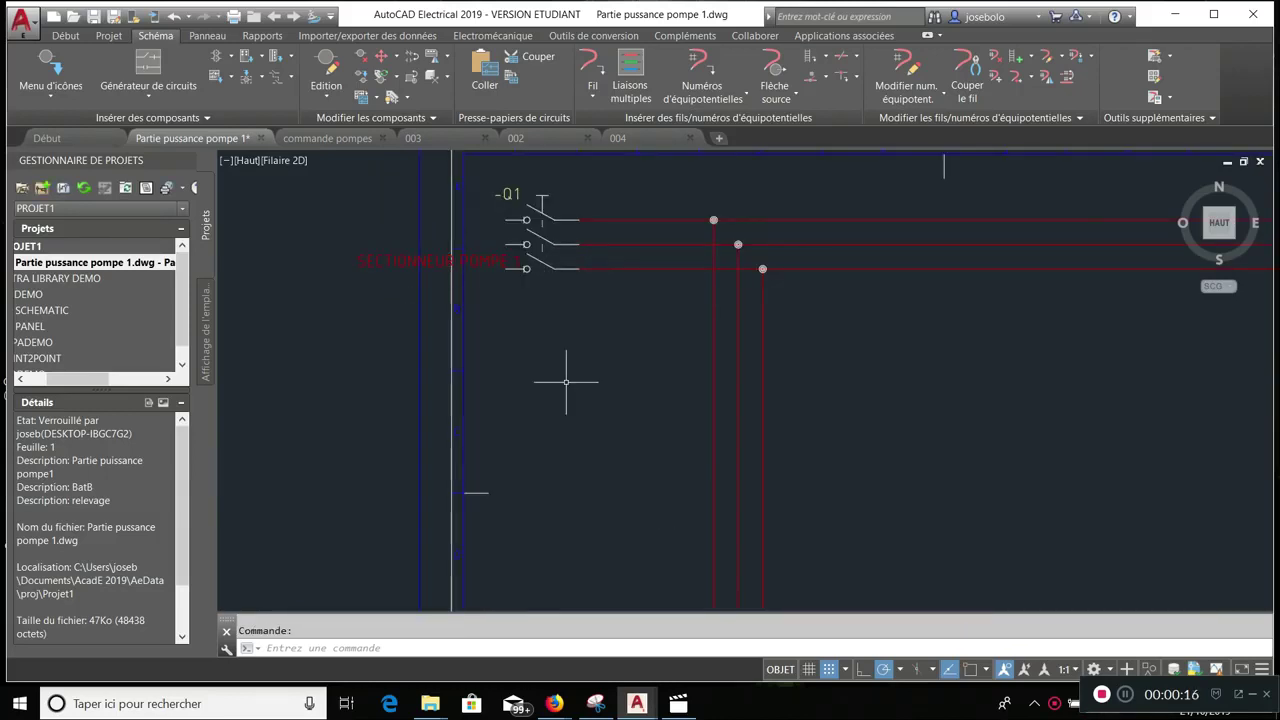
scroll(566, 382, up, 2)
scroll(566, 382, down, 2)
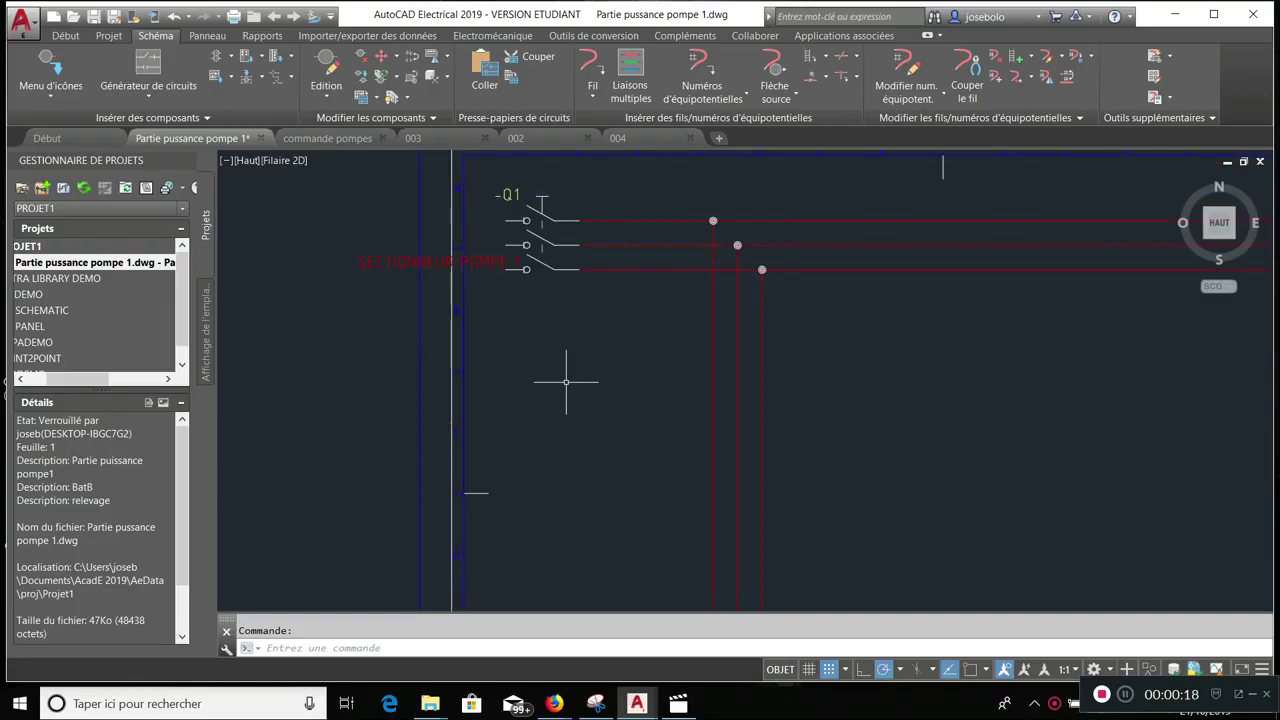
click(541, 213)
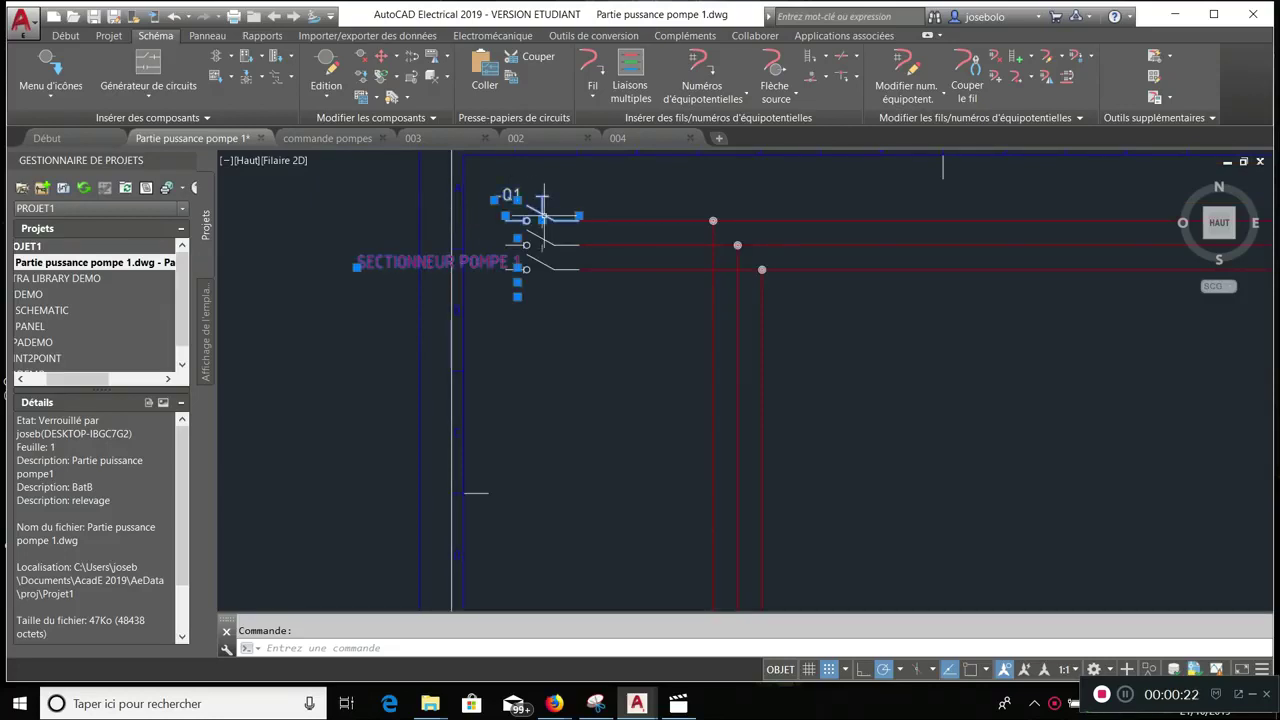
right_click(541, 213)
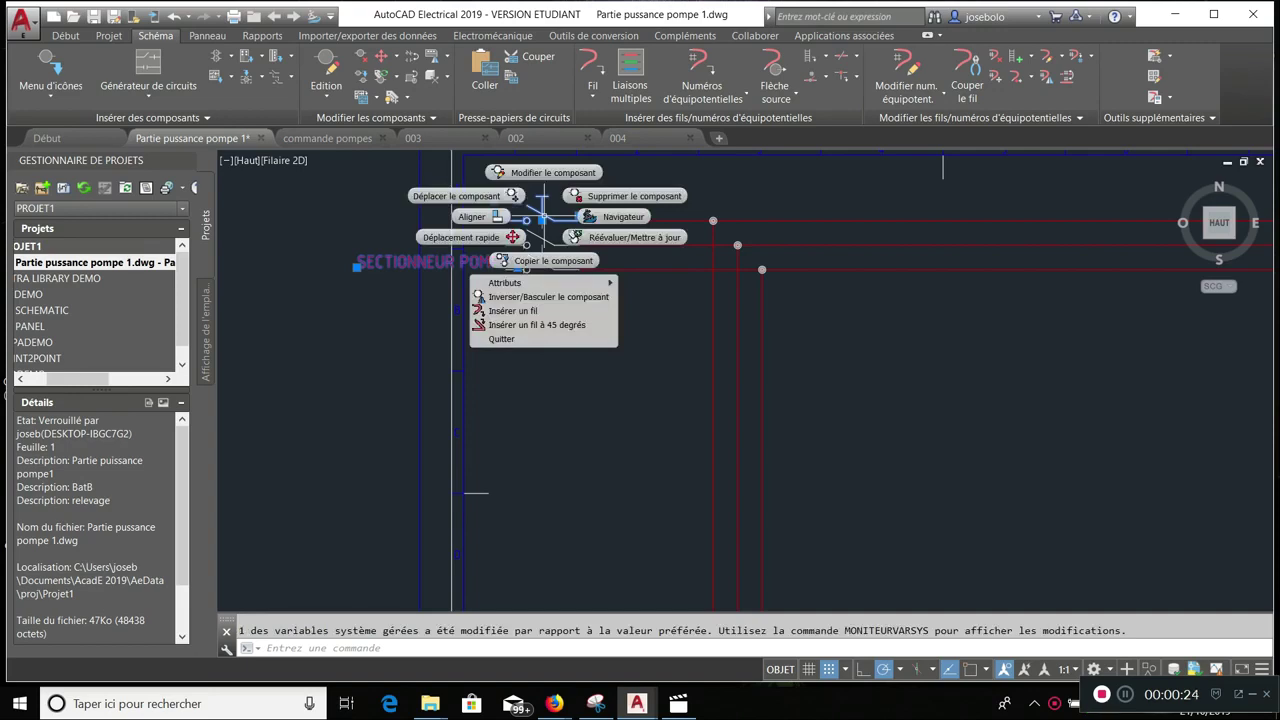
click(548, 297)
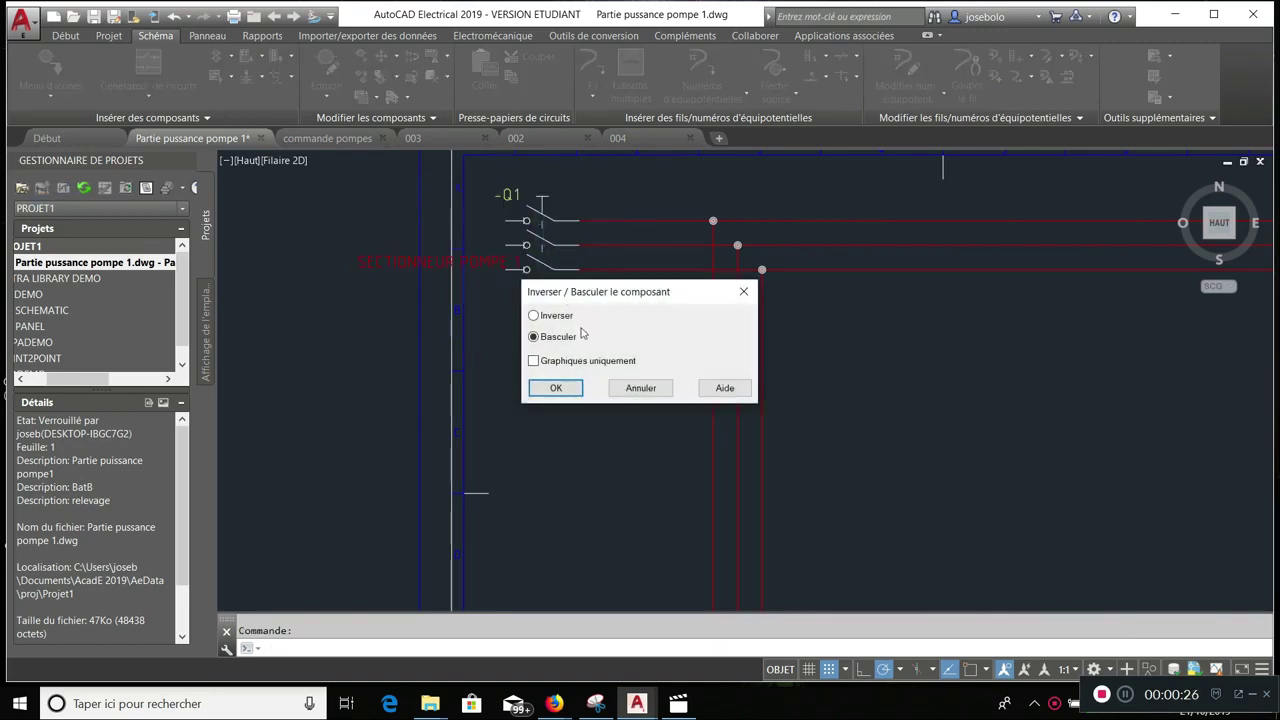
click(552, 387)
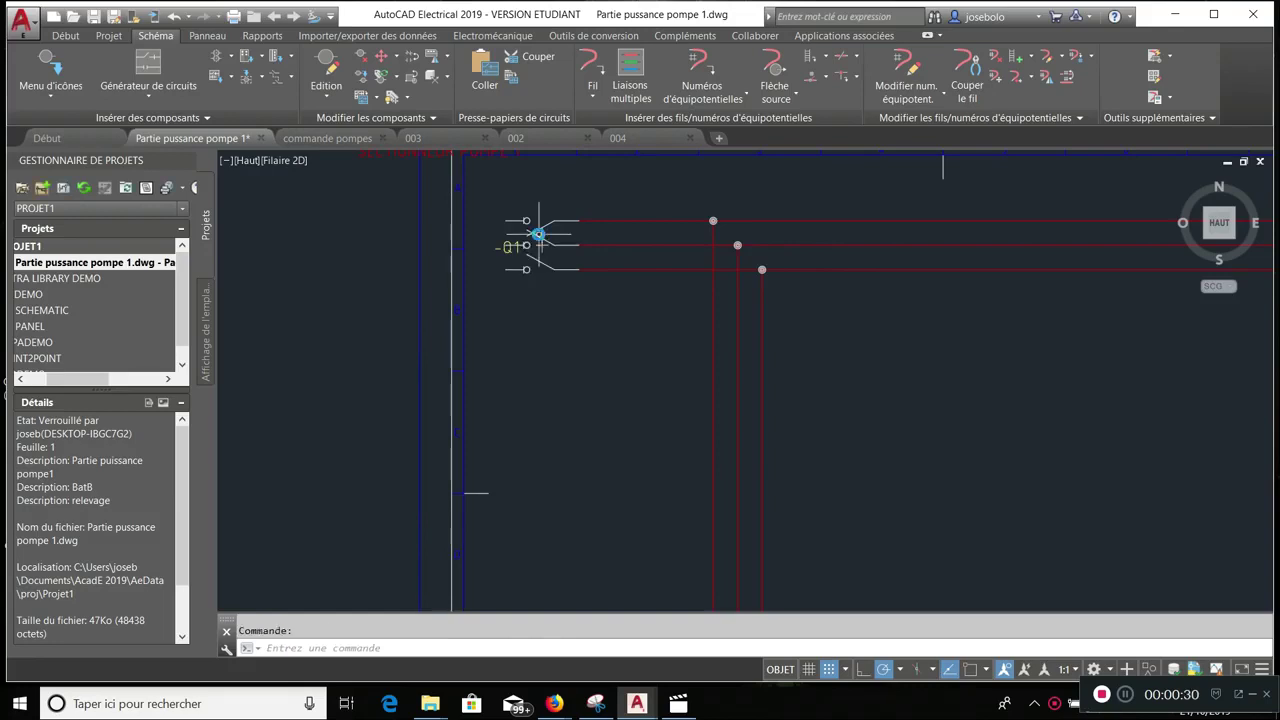
- Flip the middle pole of disconnector -Q1 with the Basculer option and end the command
click(539, 235)
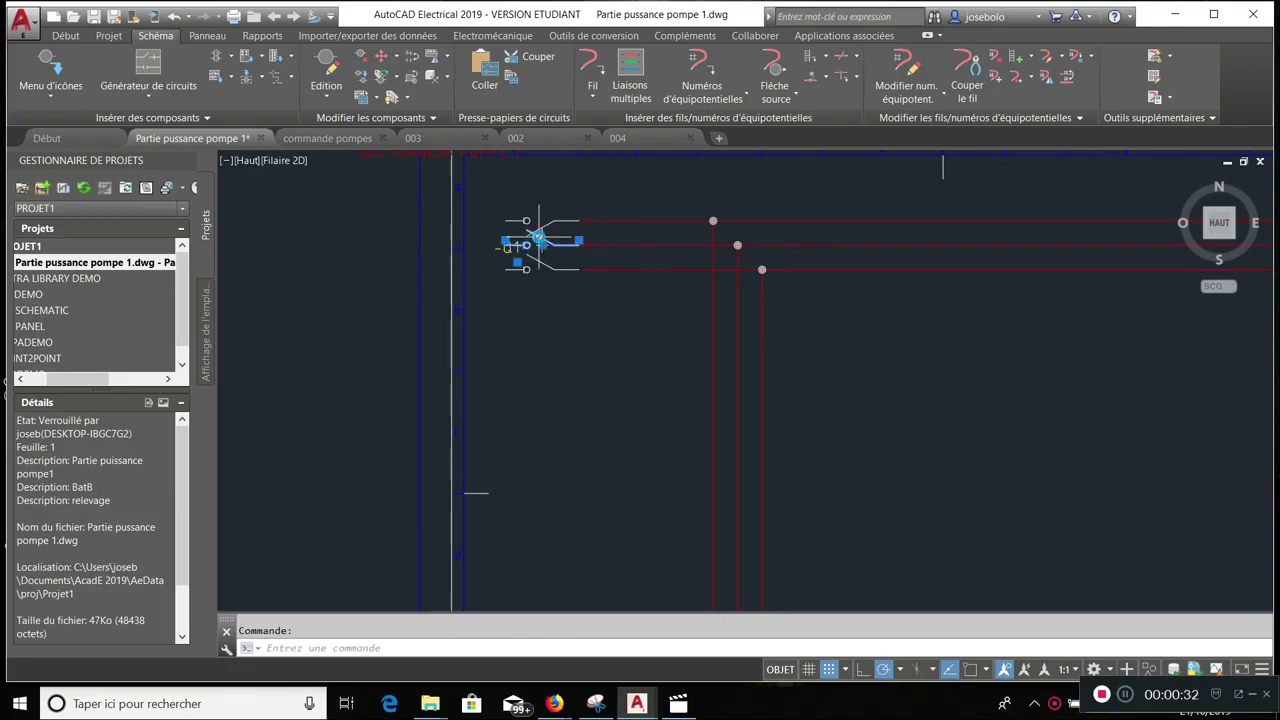
right_click(539, 237)
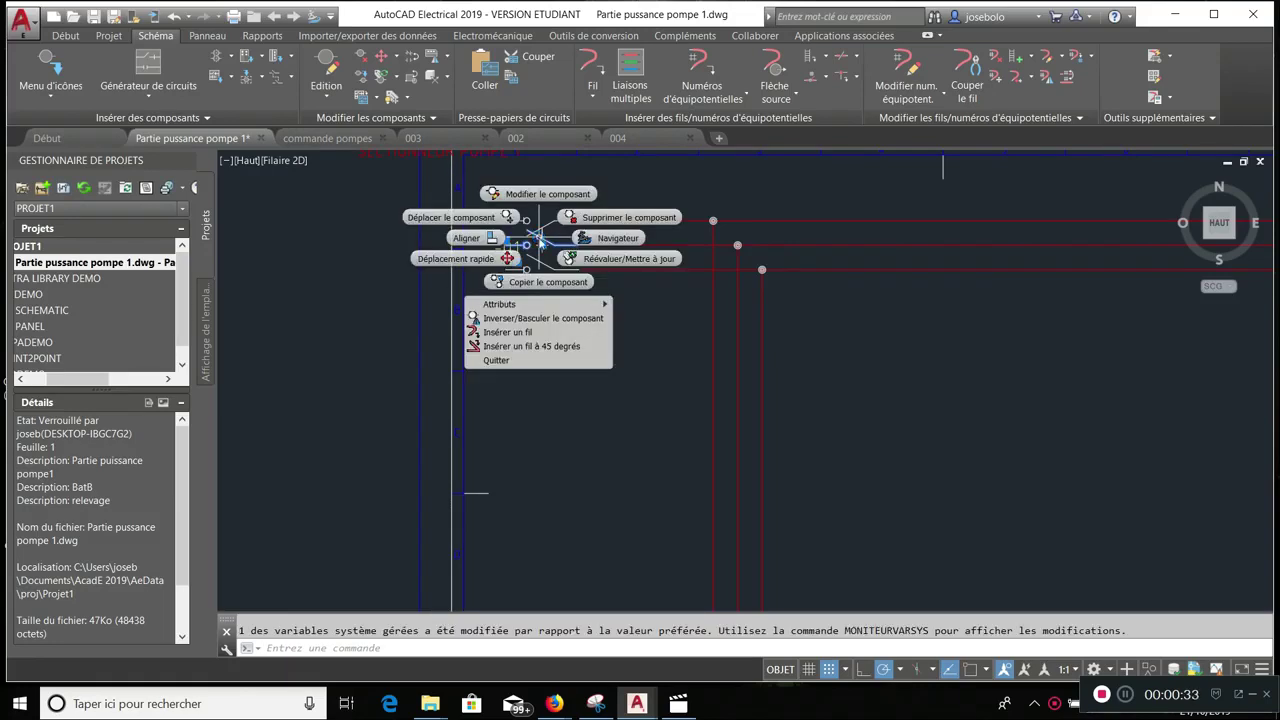
click(550, 320)
click(551, 385)
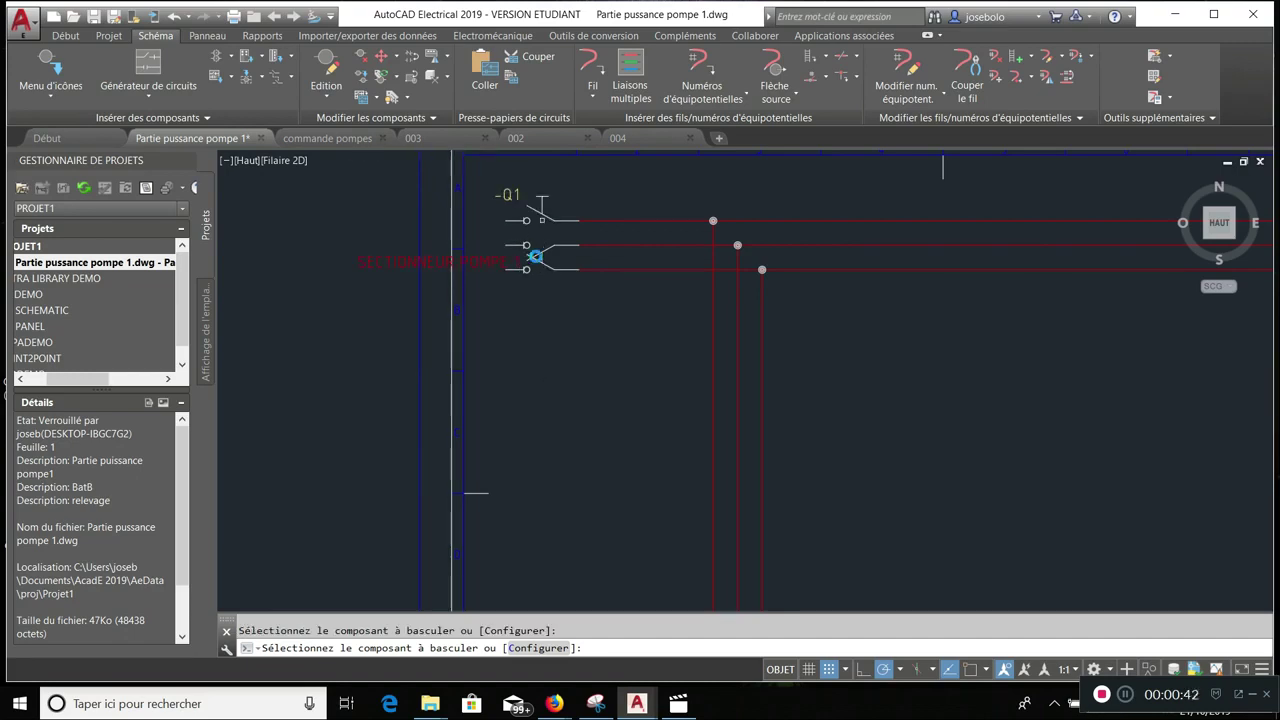
key(Escape)
- Use Basculer on the uppermost pole of -Q1 so its blade points down like the middle pole
click(545, 205)
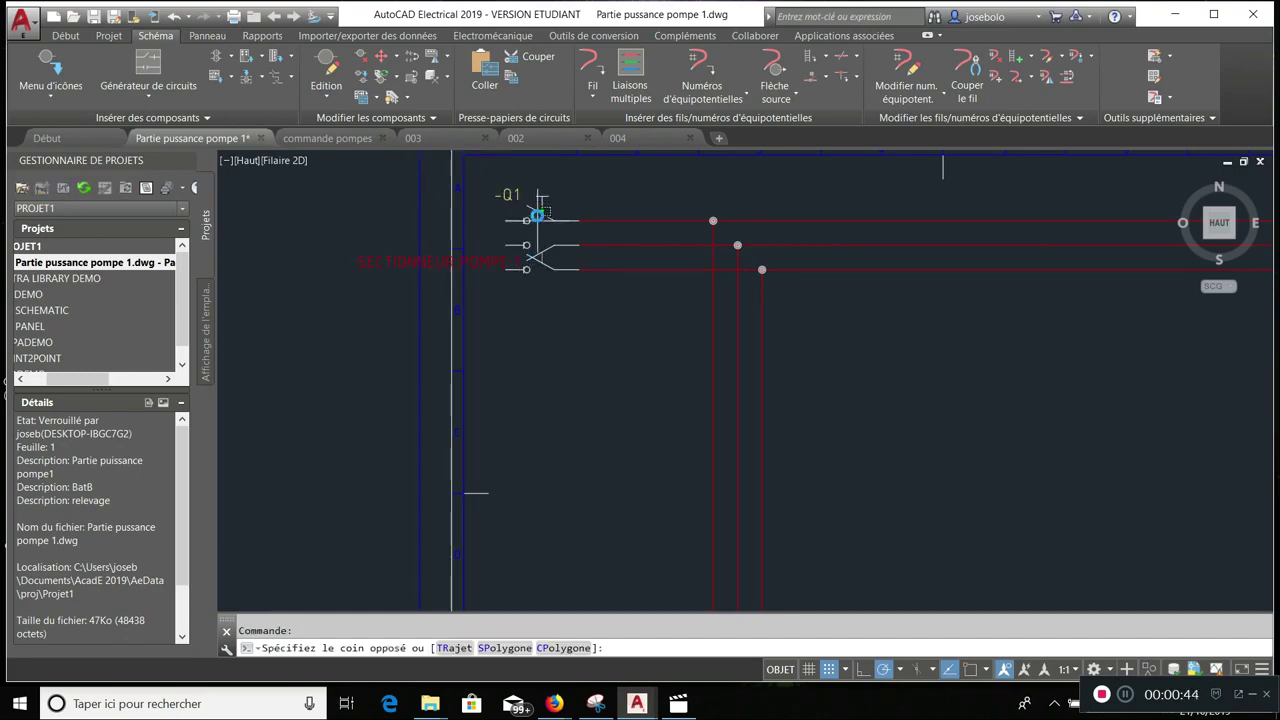
right_click(538, 215)
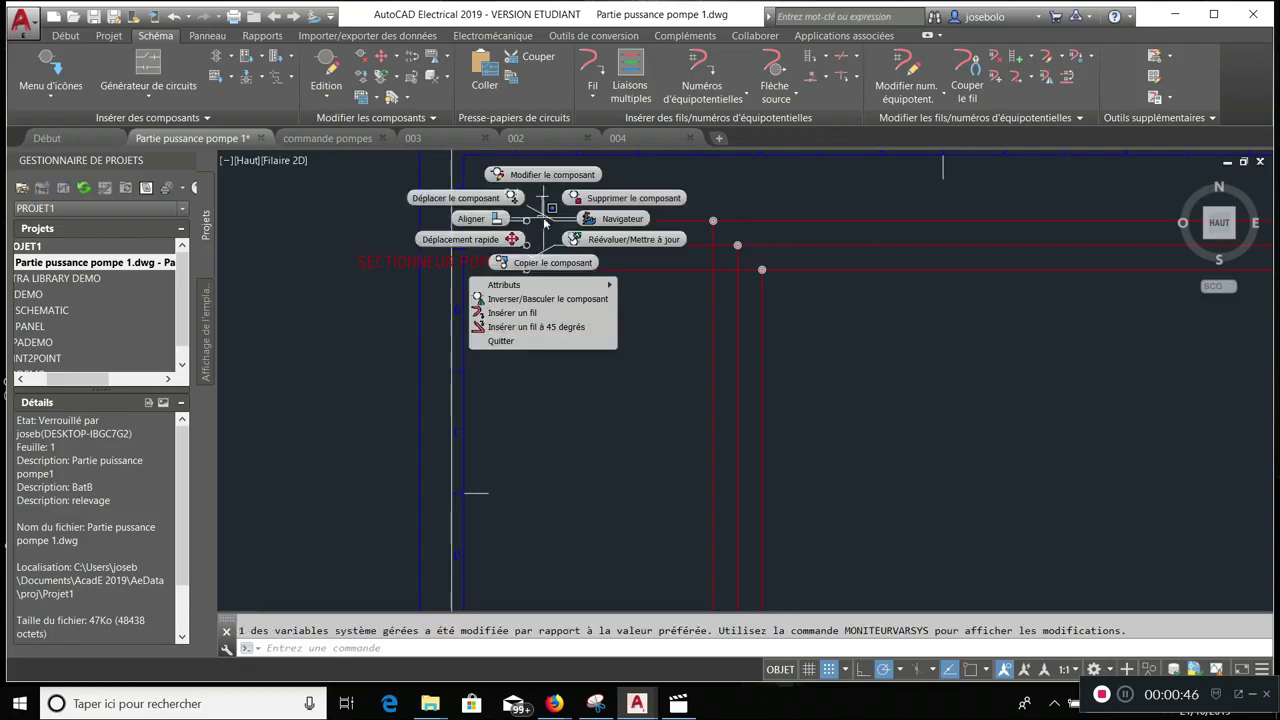
click(542, 294)
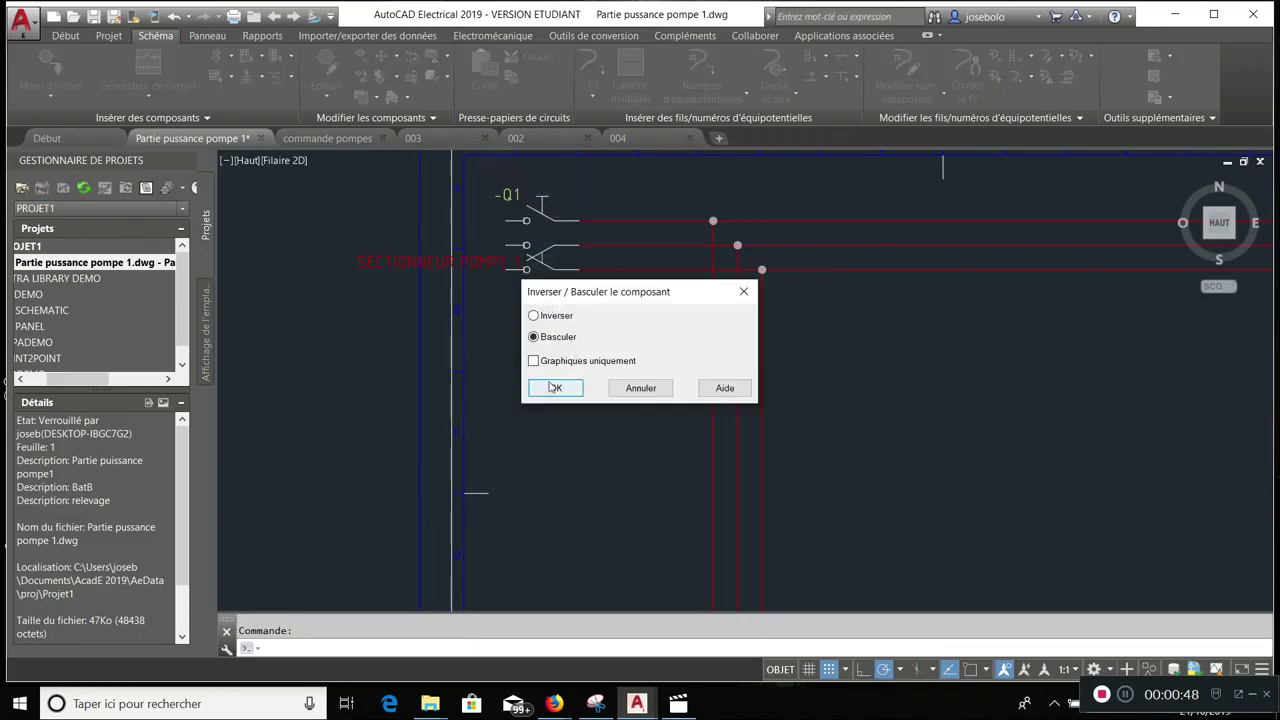
click(556, 388)
- Flip the lowest pole of disconnector -Q1 with Basculer to match the other two poles
click(545, 255)
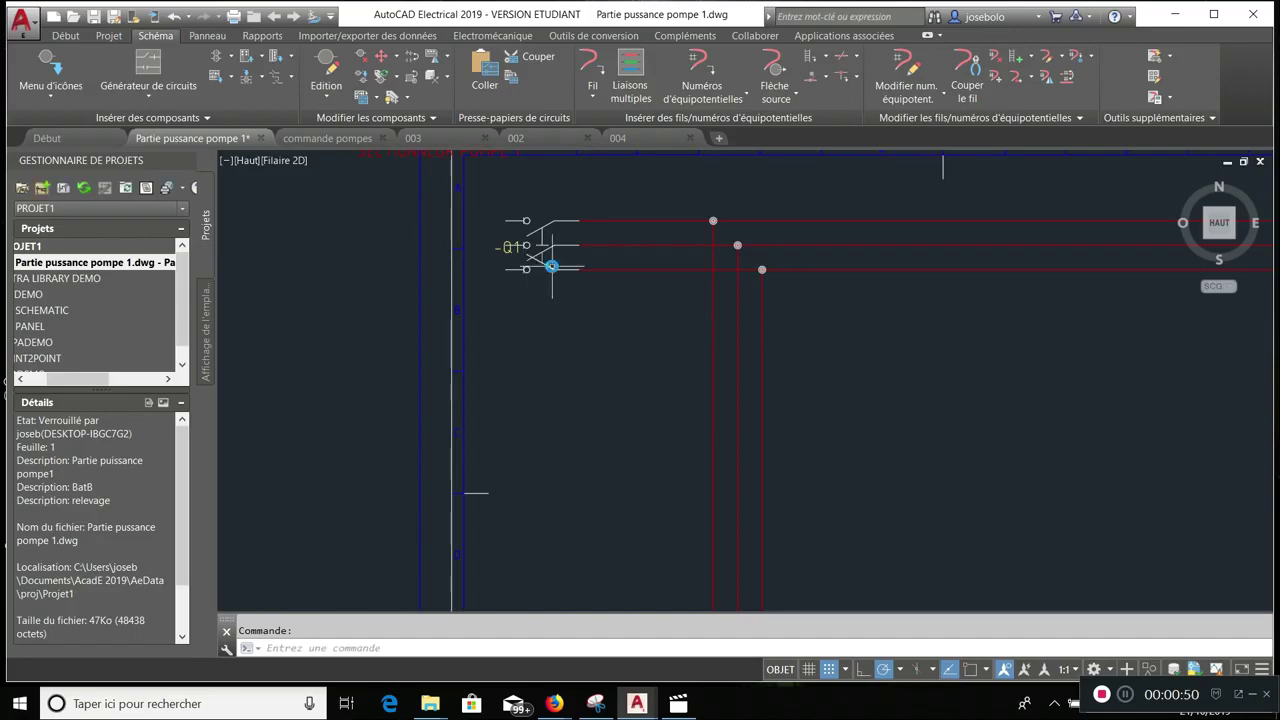
right_click(552, 268)
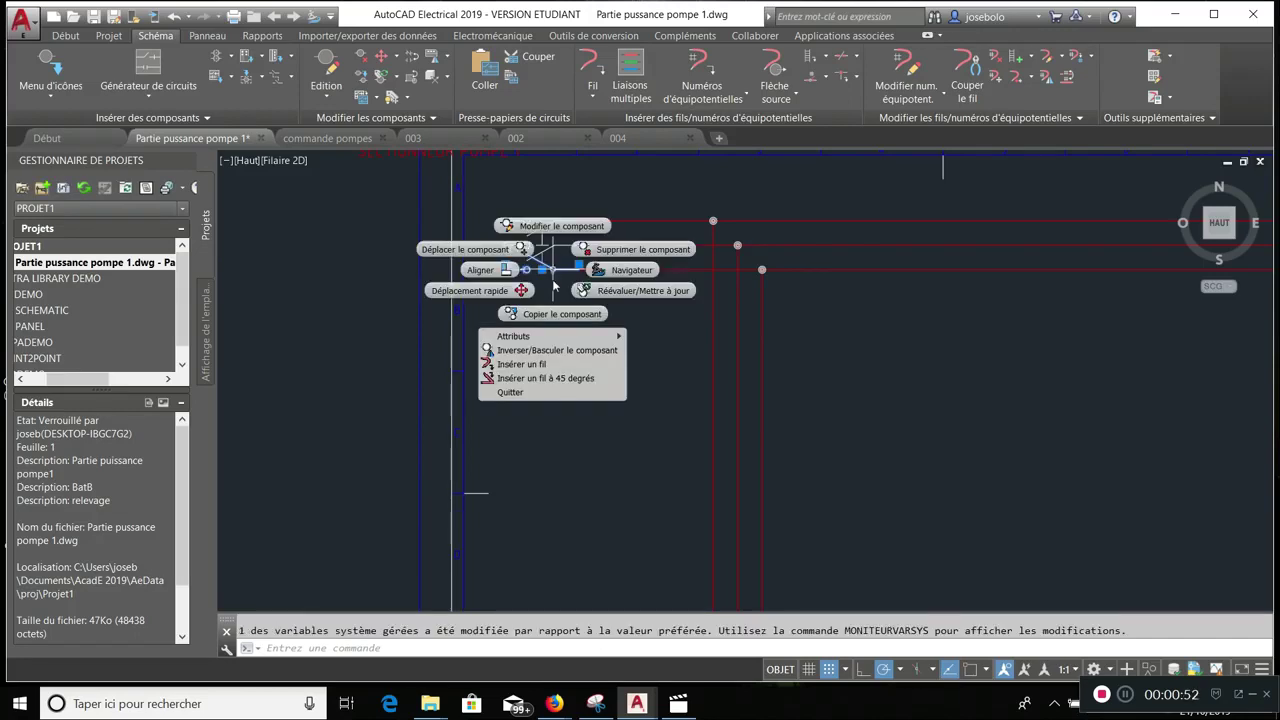
click(560, 350)
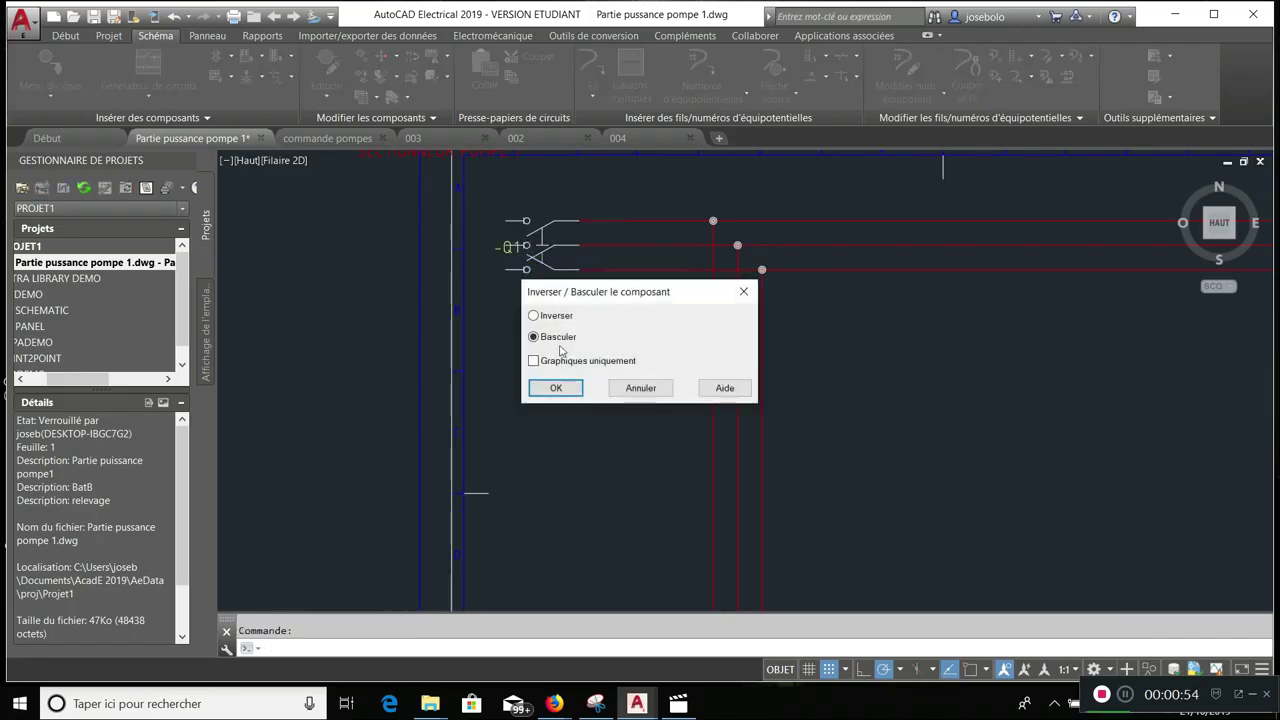
click(549, 389)
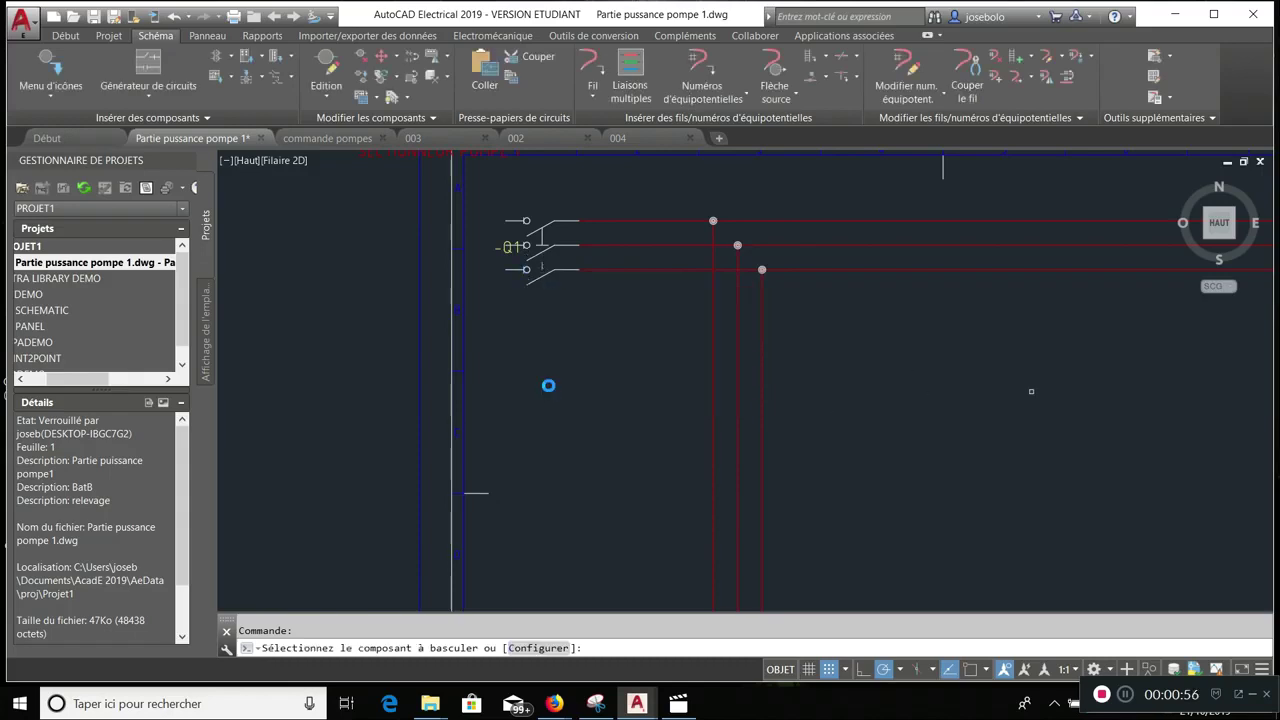
- Insert the Moteur triphasé symbol from the Commande des moteurs category at the lower end of the three vertical wires
scroll(548, 385, down, 2)
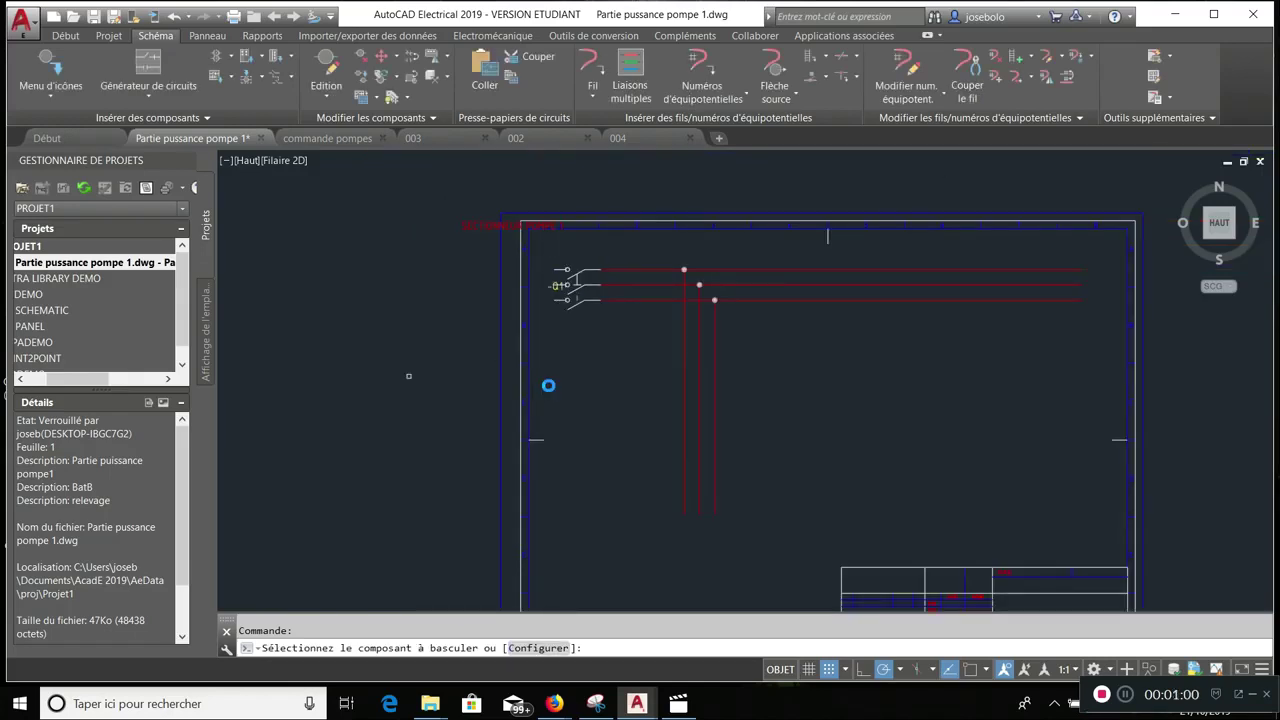
click(55, 95)
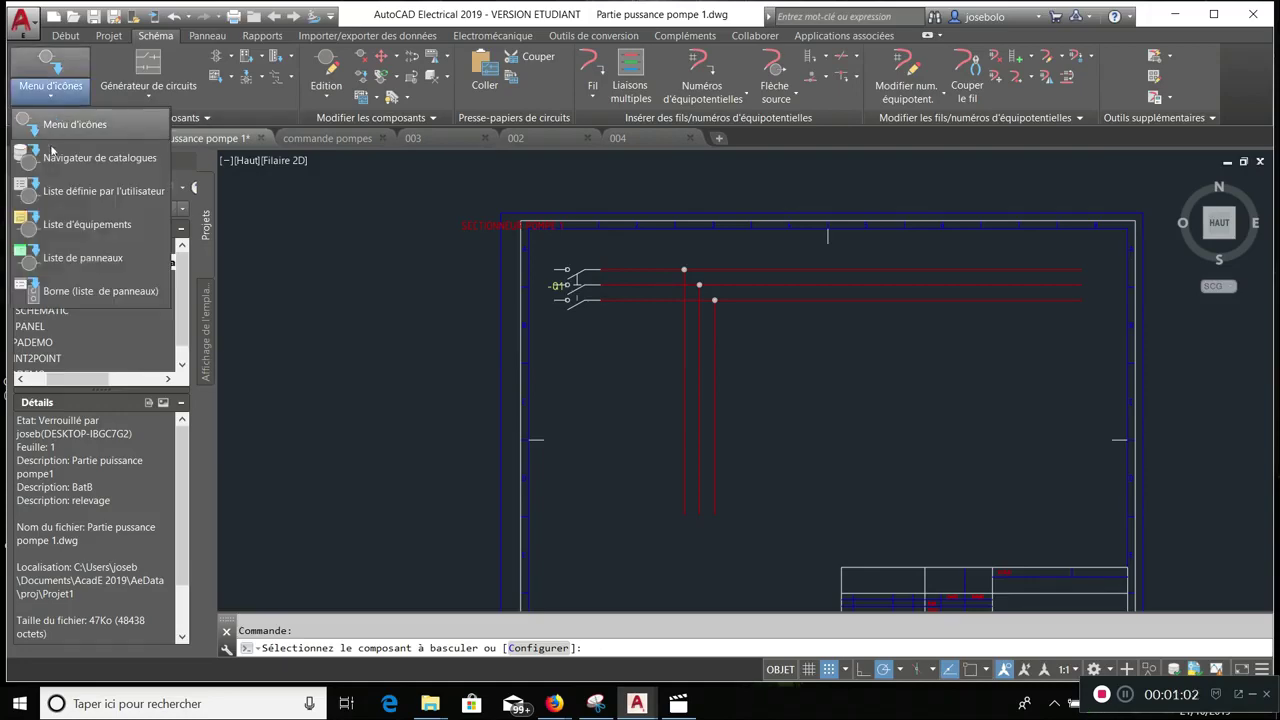
key(Escape)
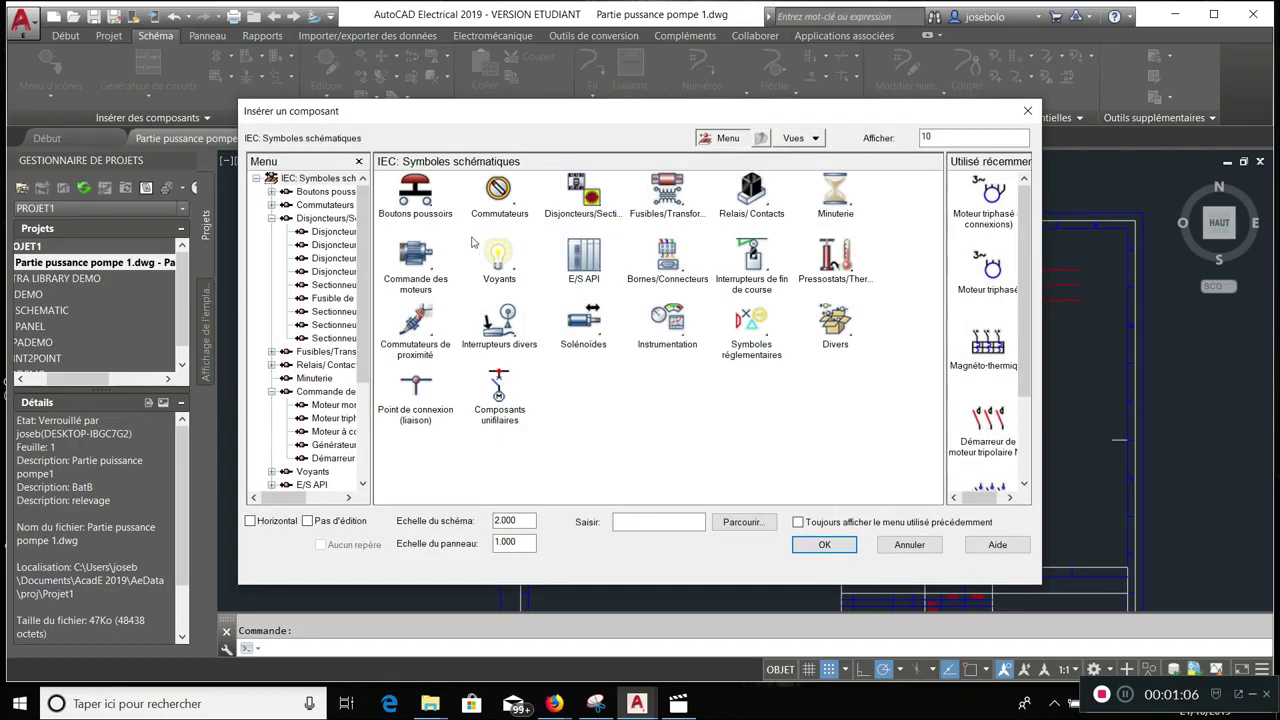
click(426, 268)
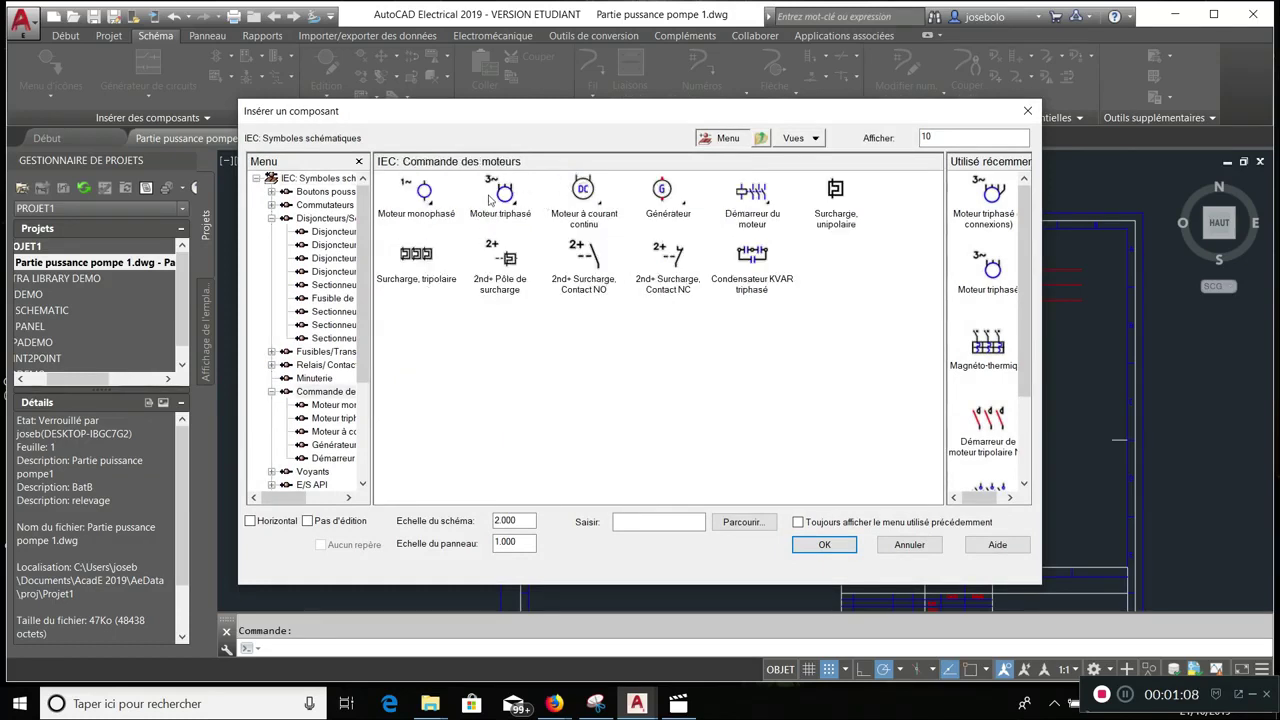
click(498, 195)
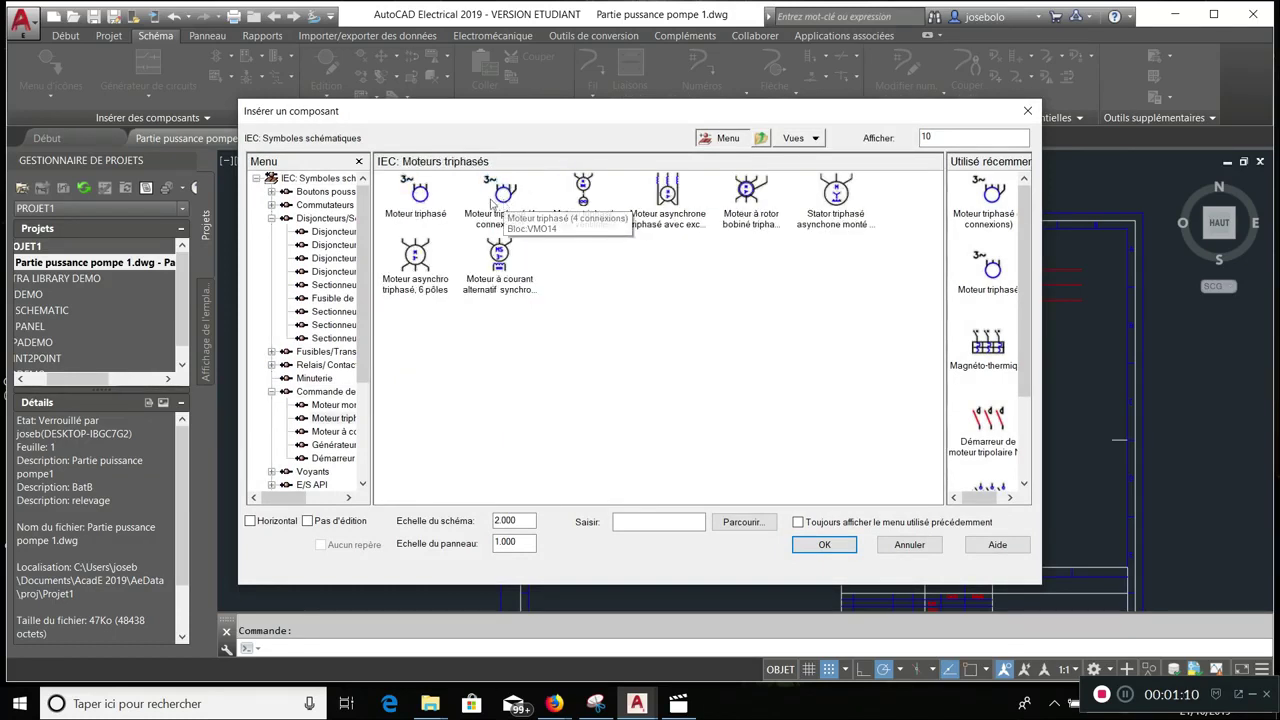
click(418, 193)
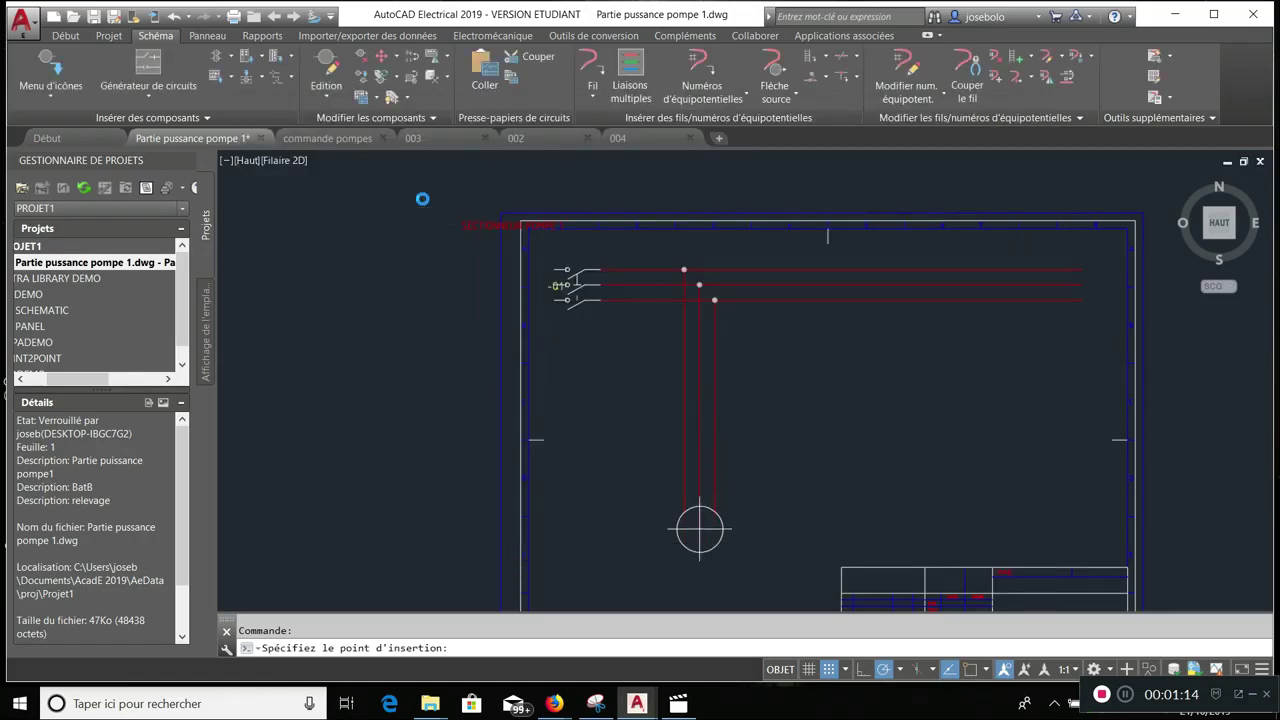
click(699, 529)
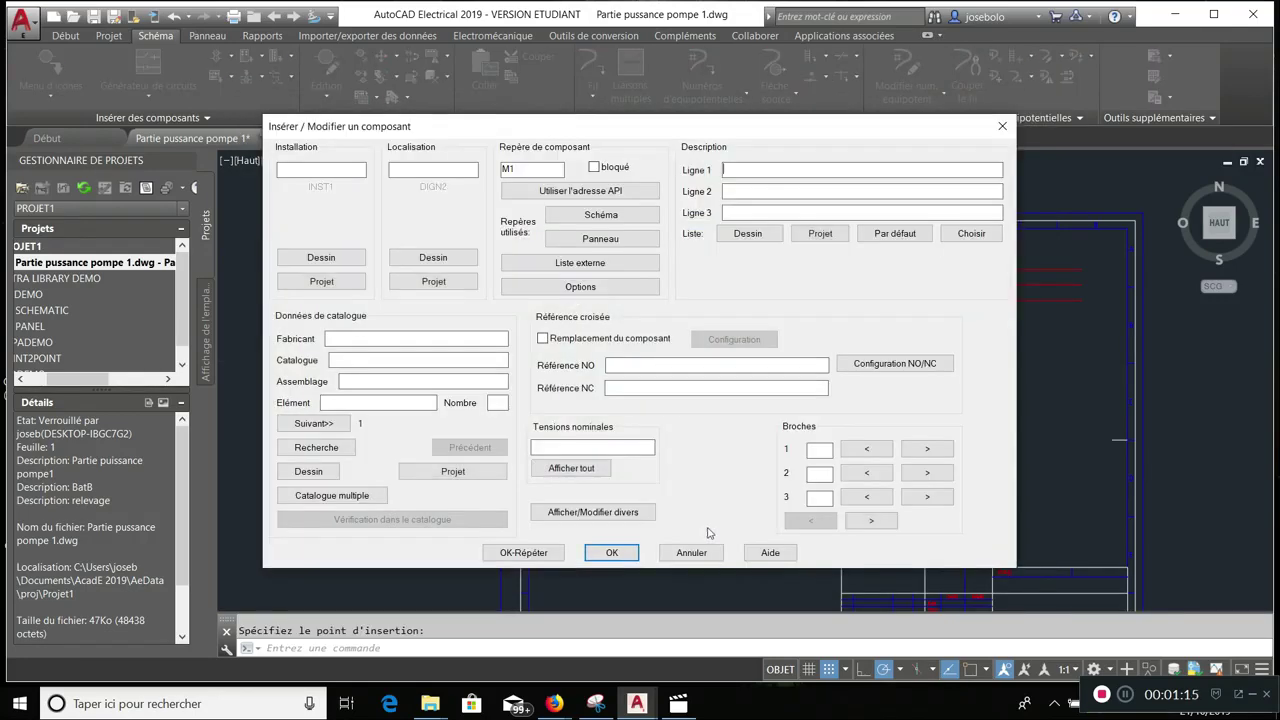
- Assign the motor's installation code INST1 and location code DIGN2 from the drawing lists
click(345, 258)
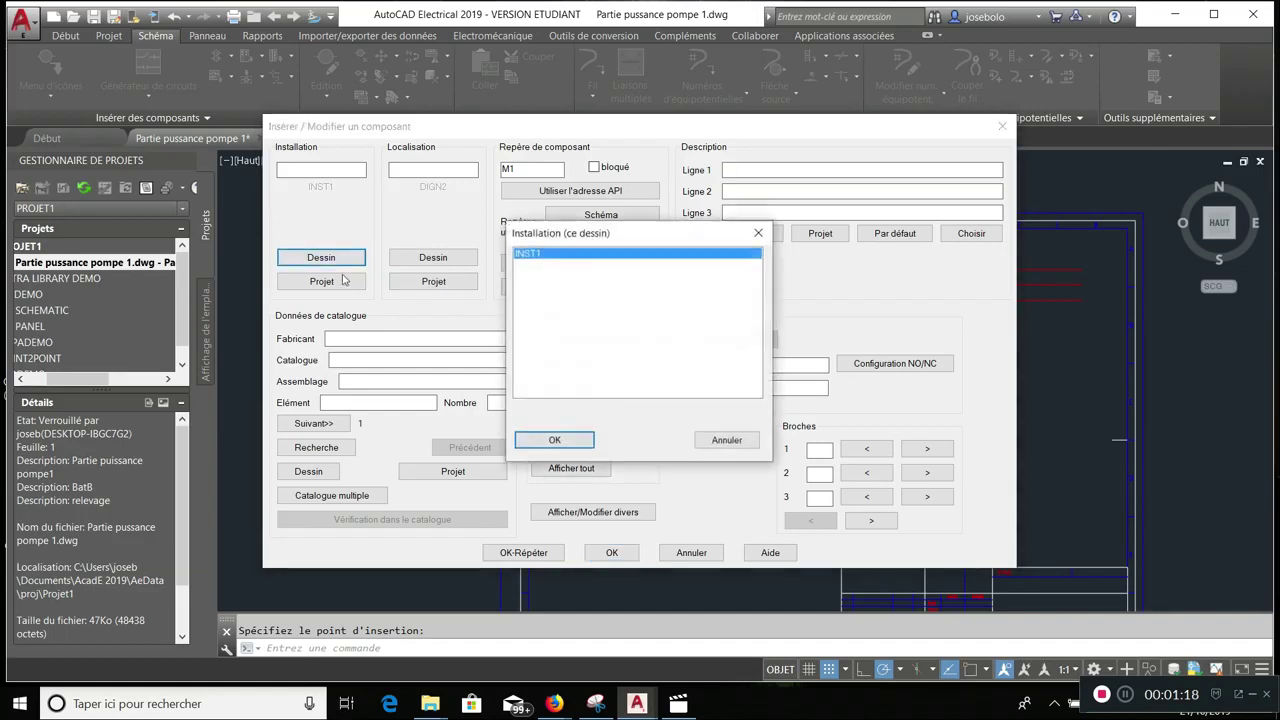
click(572, 444)
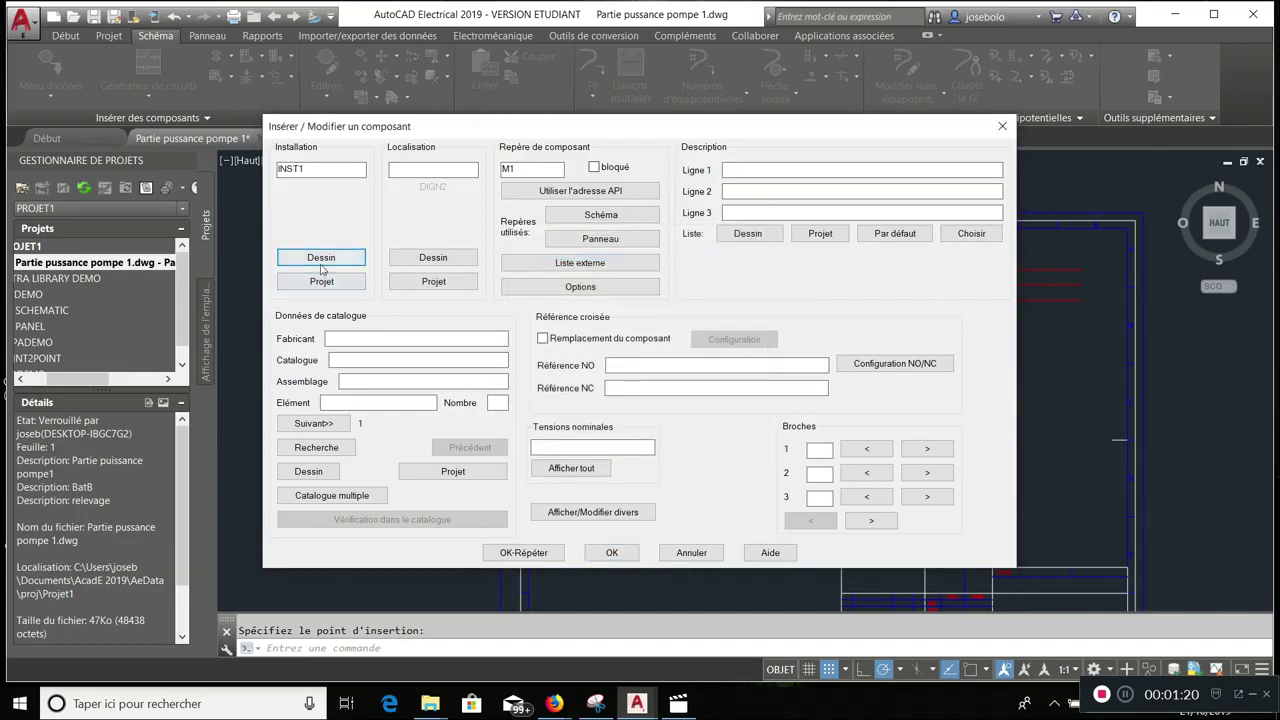
click(433, 259)
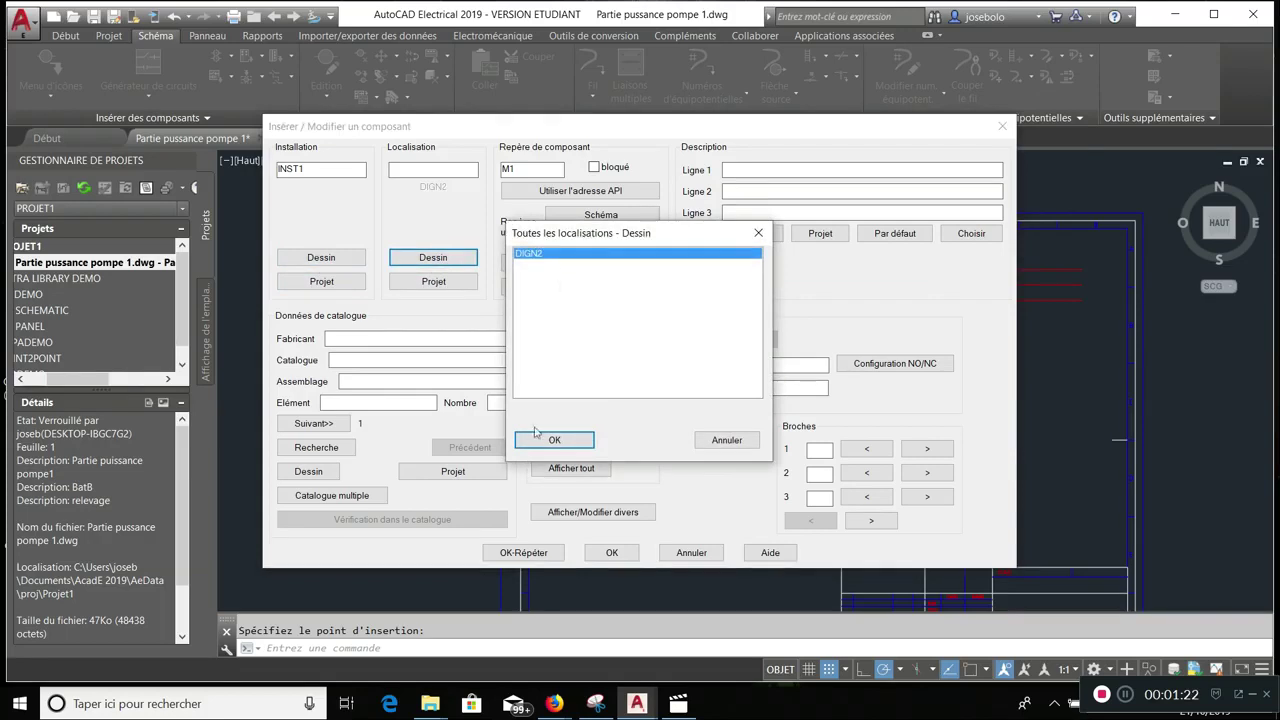
click(543, 439)
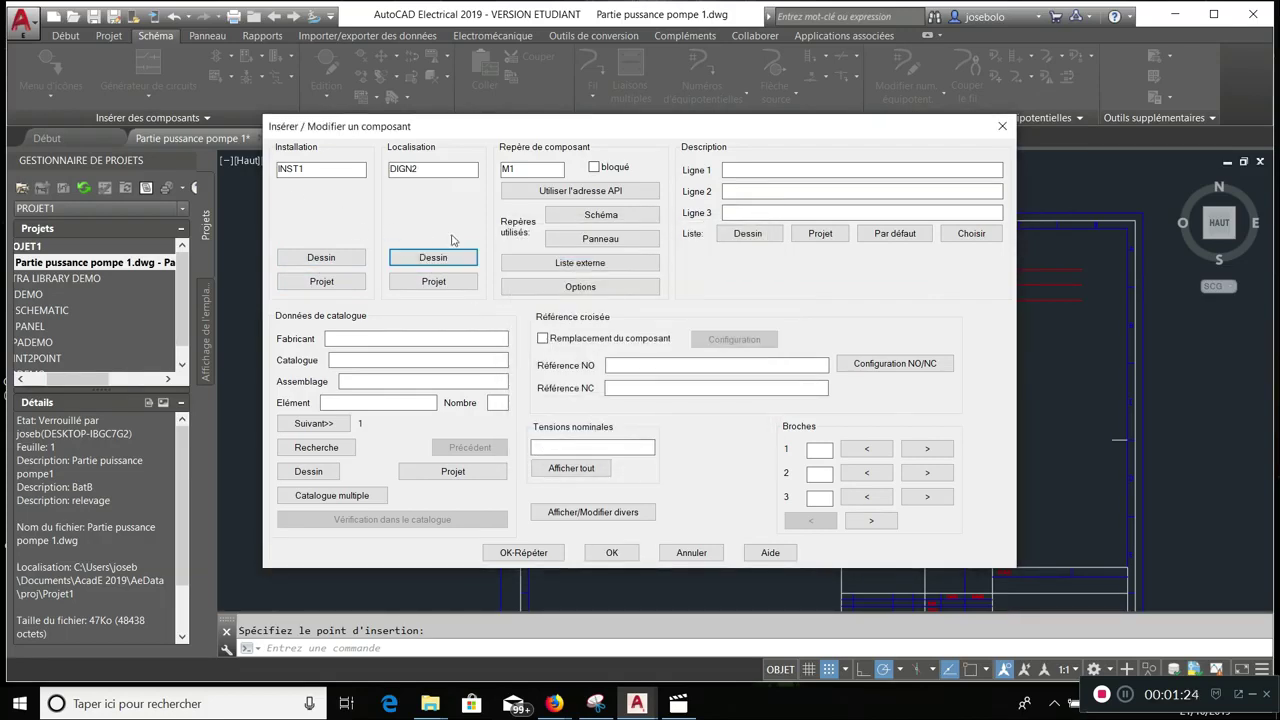
- Describe motor M1 as Pompe 1 on the first description line and add its kW rating on the second
click(760, 175)
text(Pompe 1)
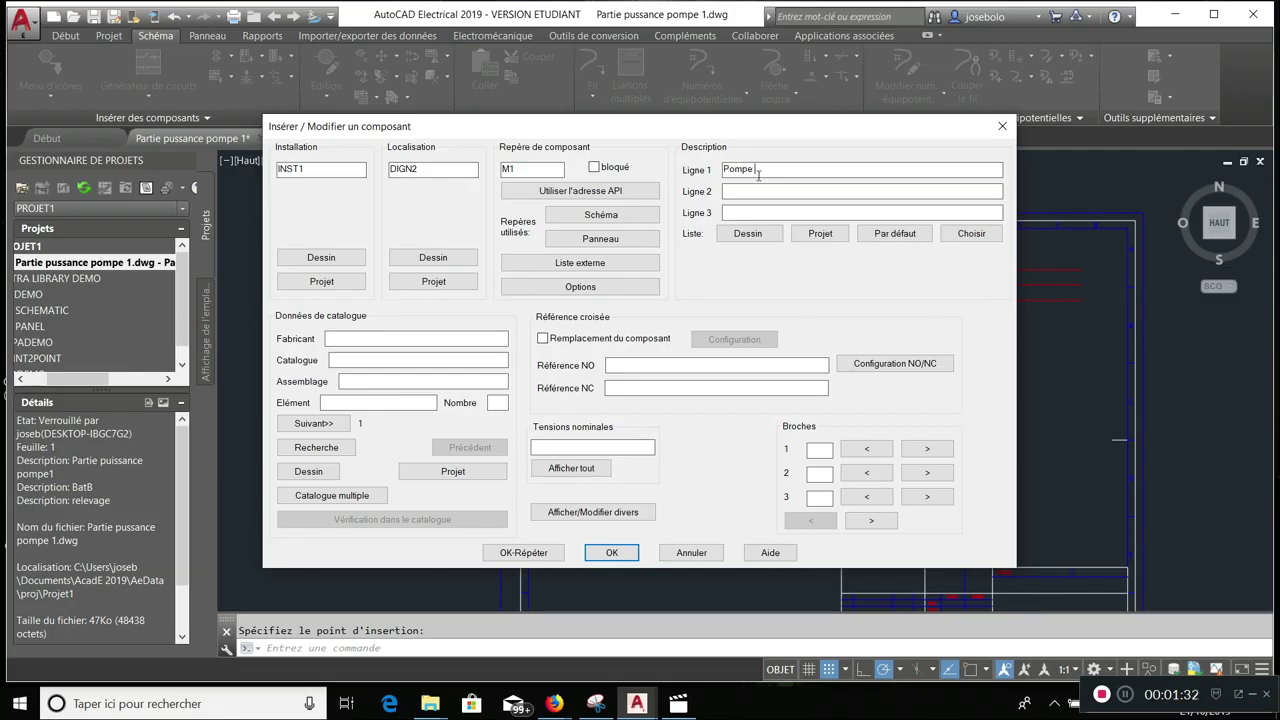
click(857, 196)
click(603, 551)
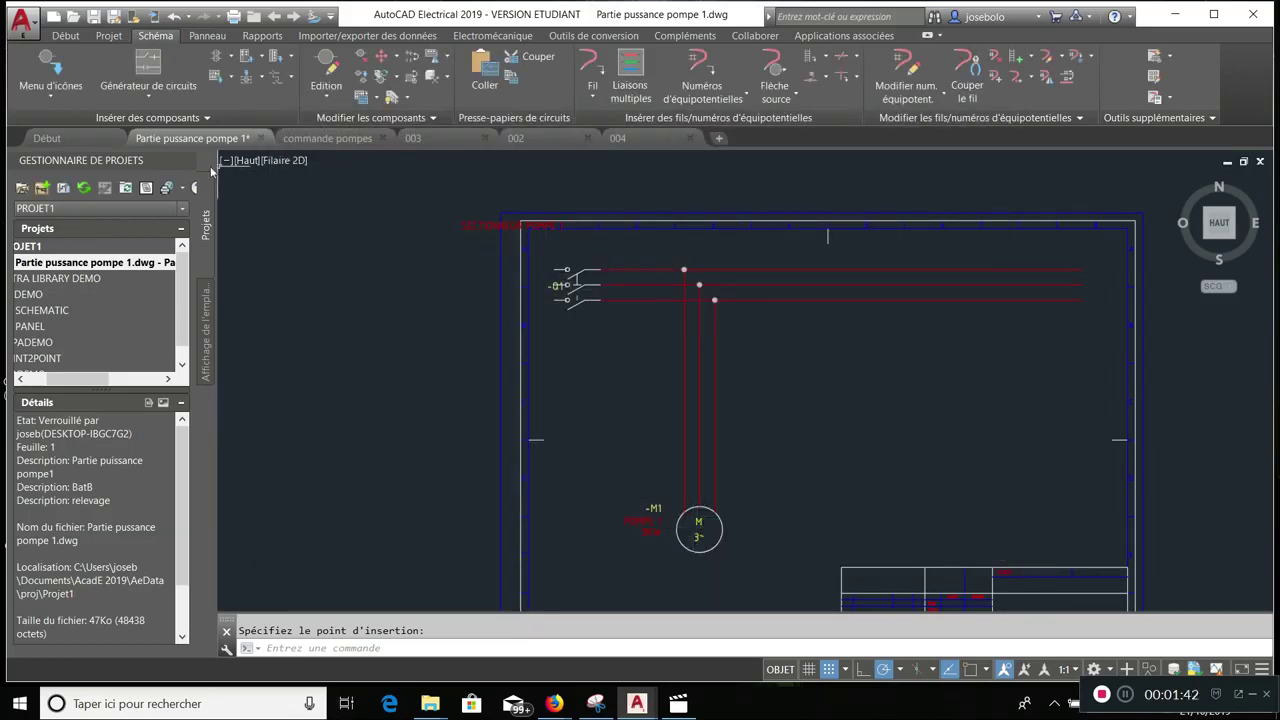
- Insert a three-pole Magnéto-thermique circuit breaker on the three vertical wires just below the bus, building its poles to the right
click(71, 104)
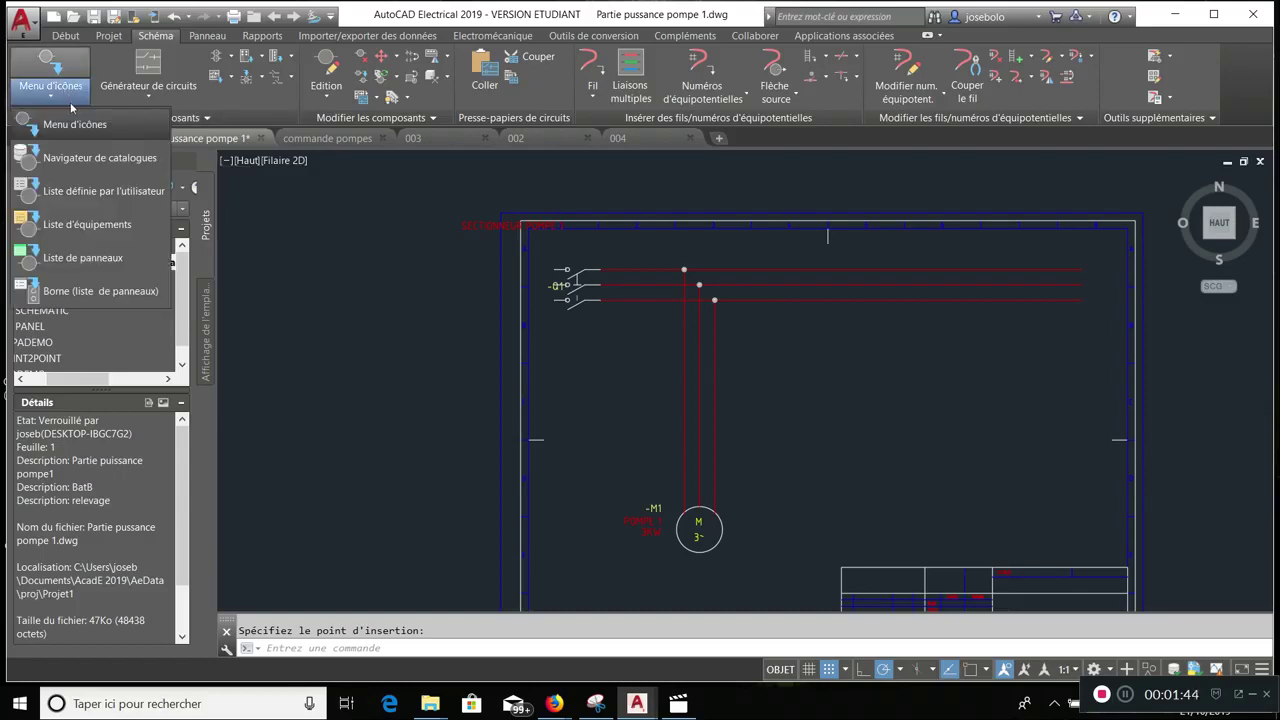
click(73, 133)
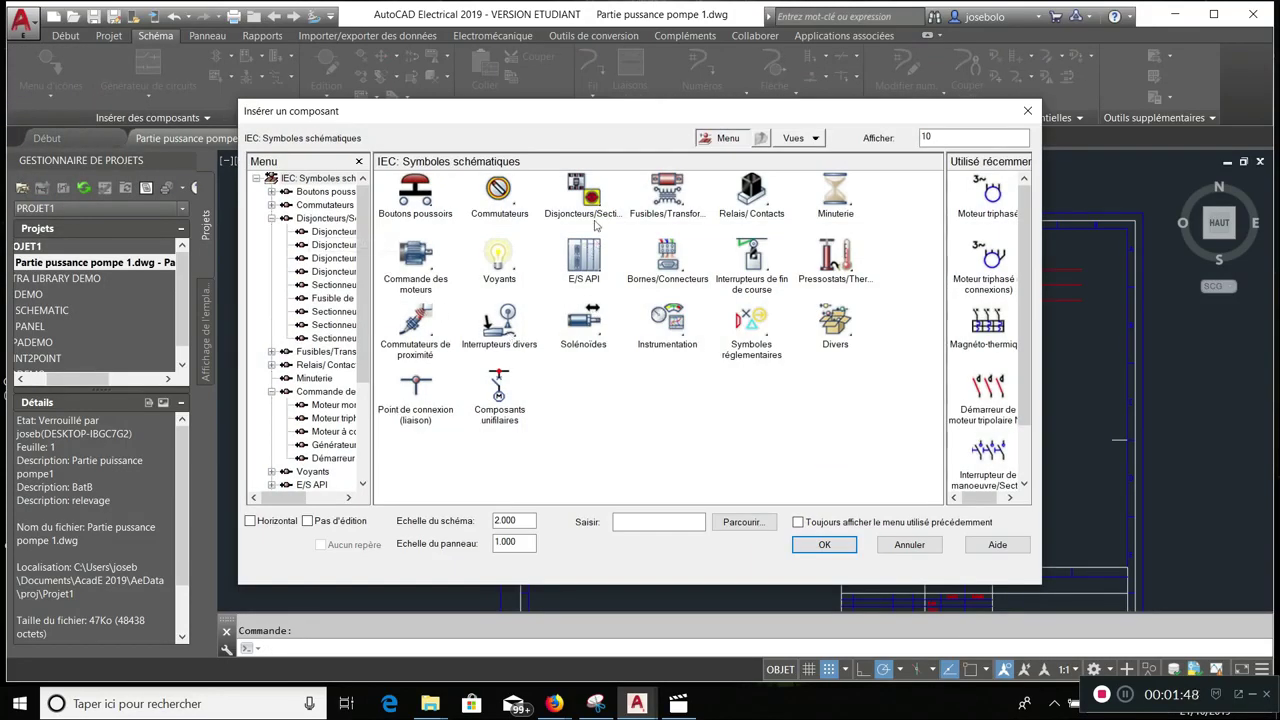
click(590, 212)
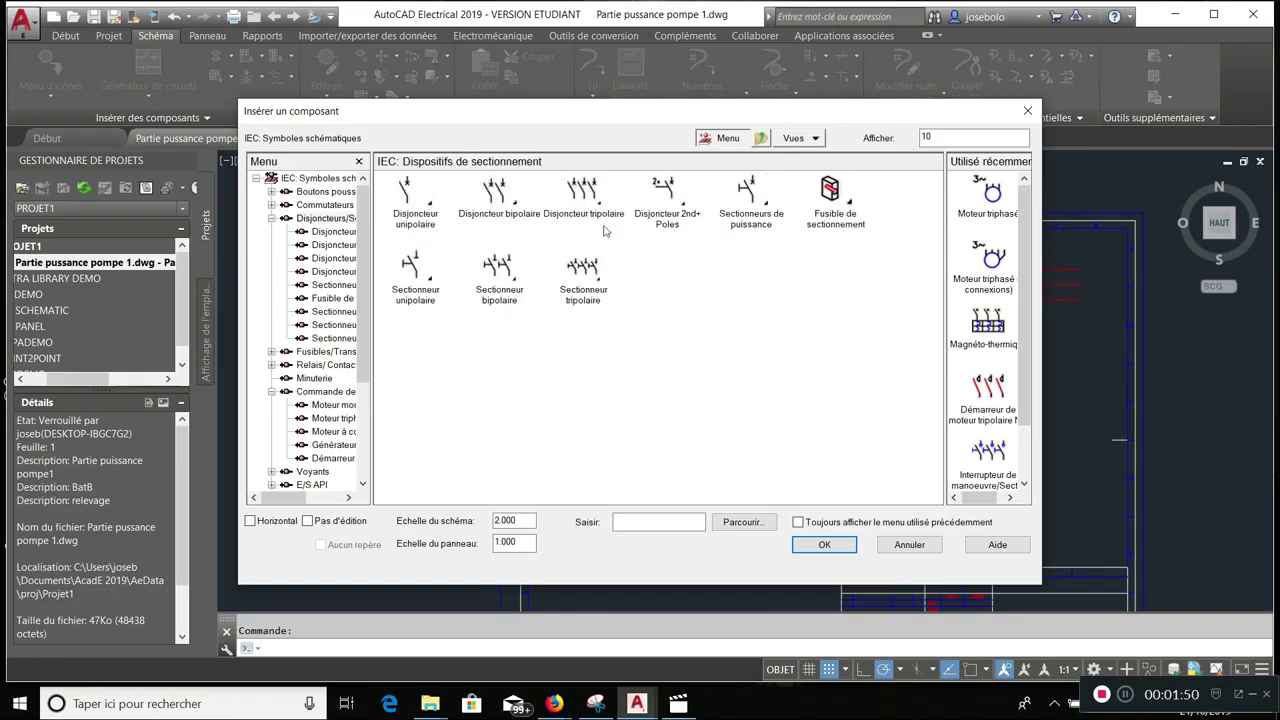
click(588, 200)
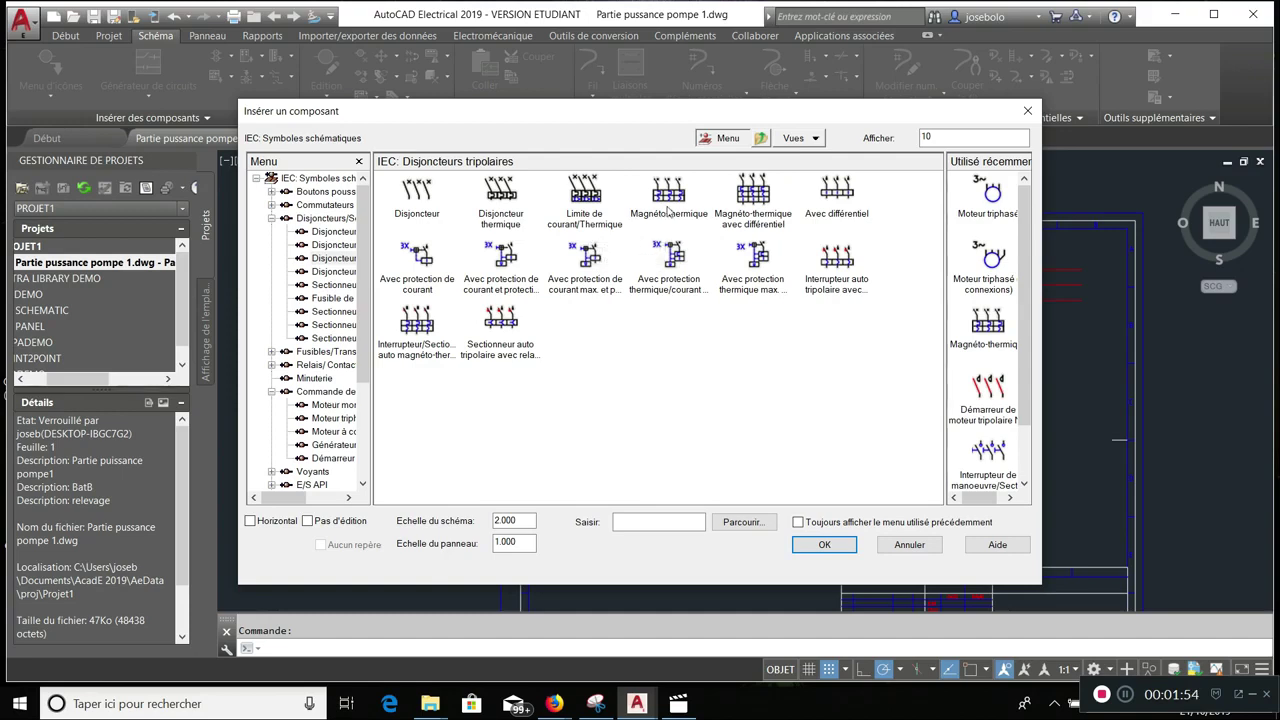
click(668, 255)
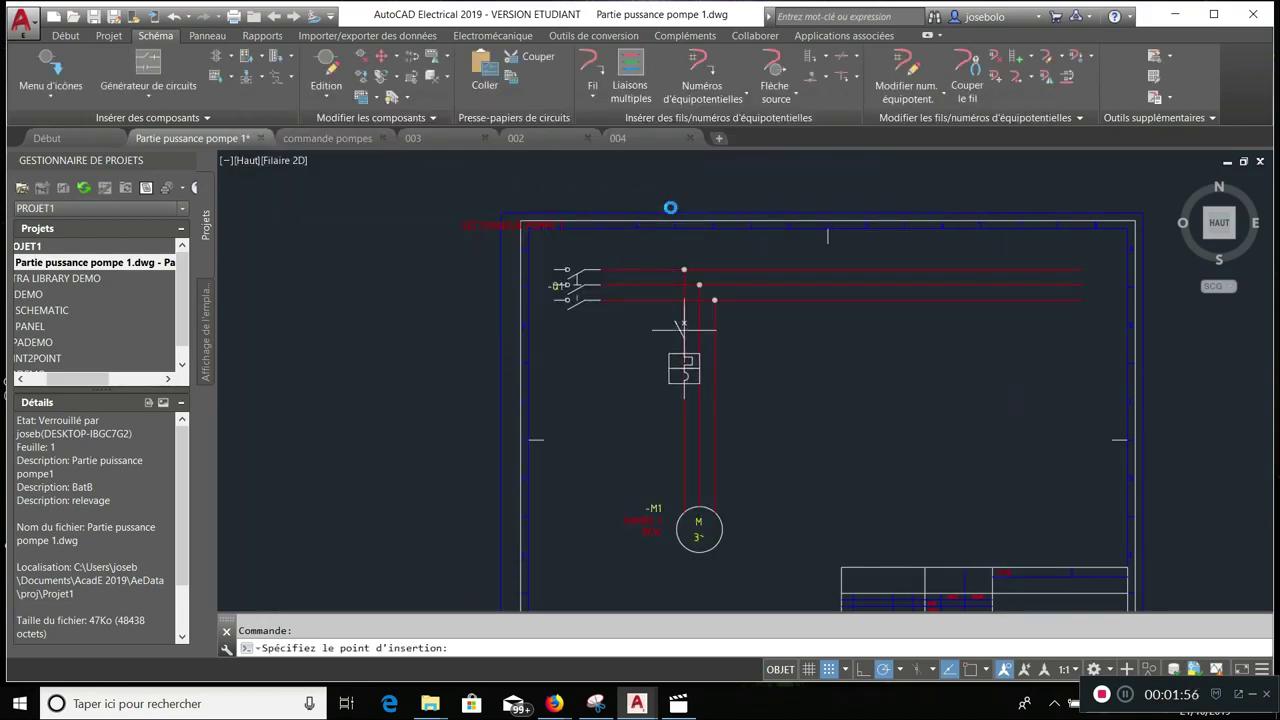
click(684, 325)
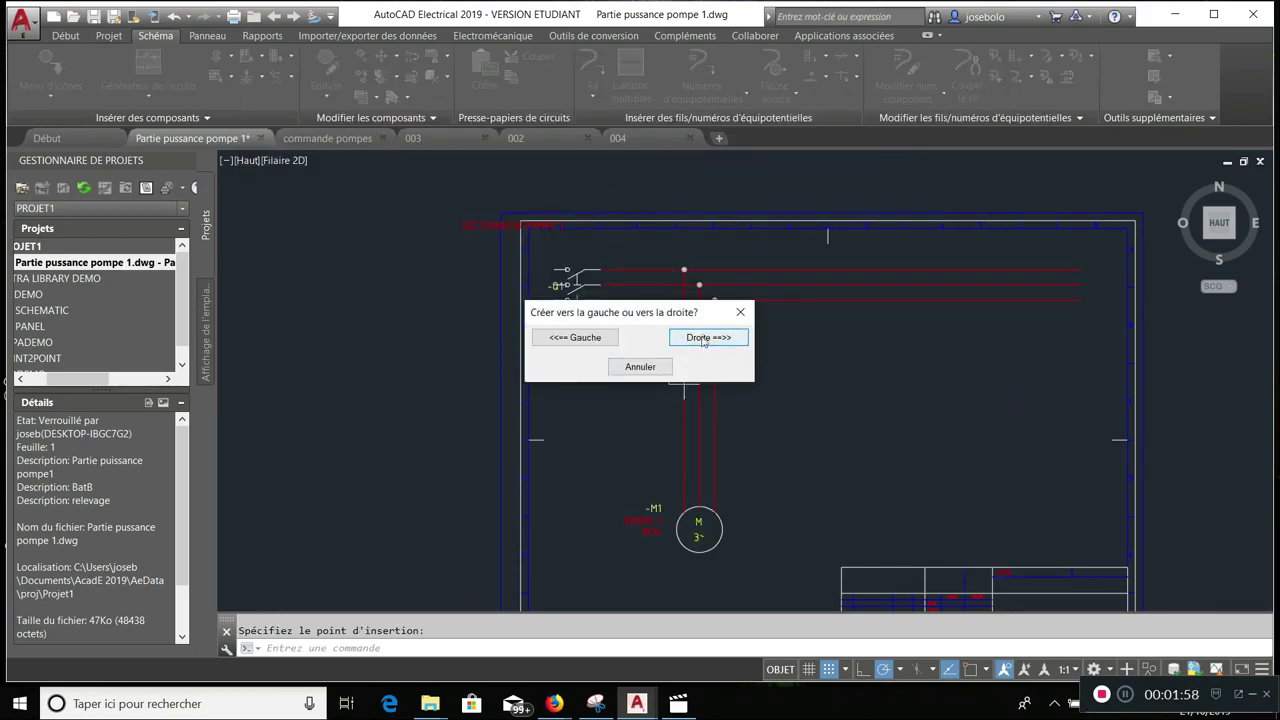
click(705, 340)
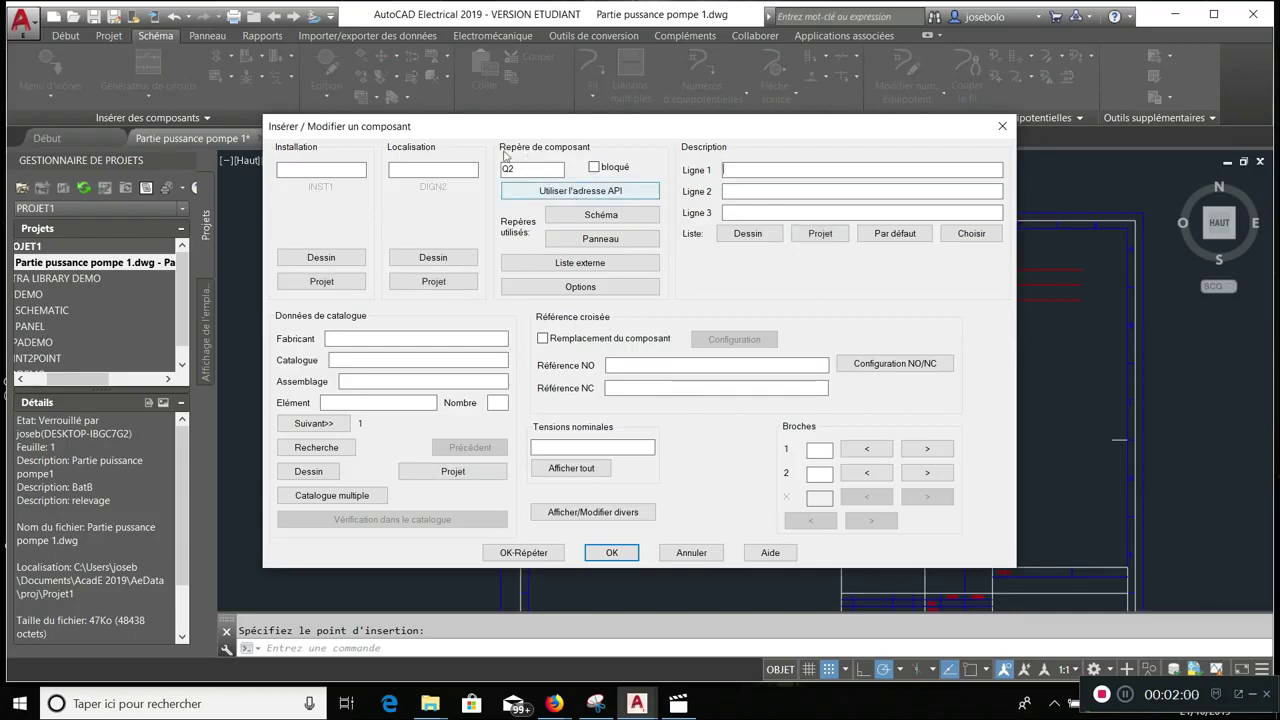
- Assign installation INST1 and location DIGN2 to the circuit breaker and describe it as Disjoncteur pompe1
click(336, 262)
click(562, 442)
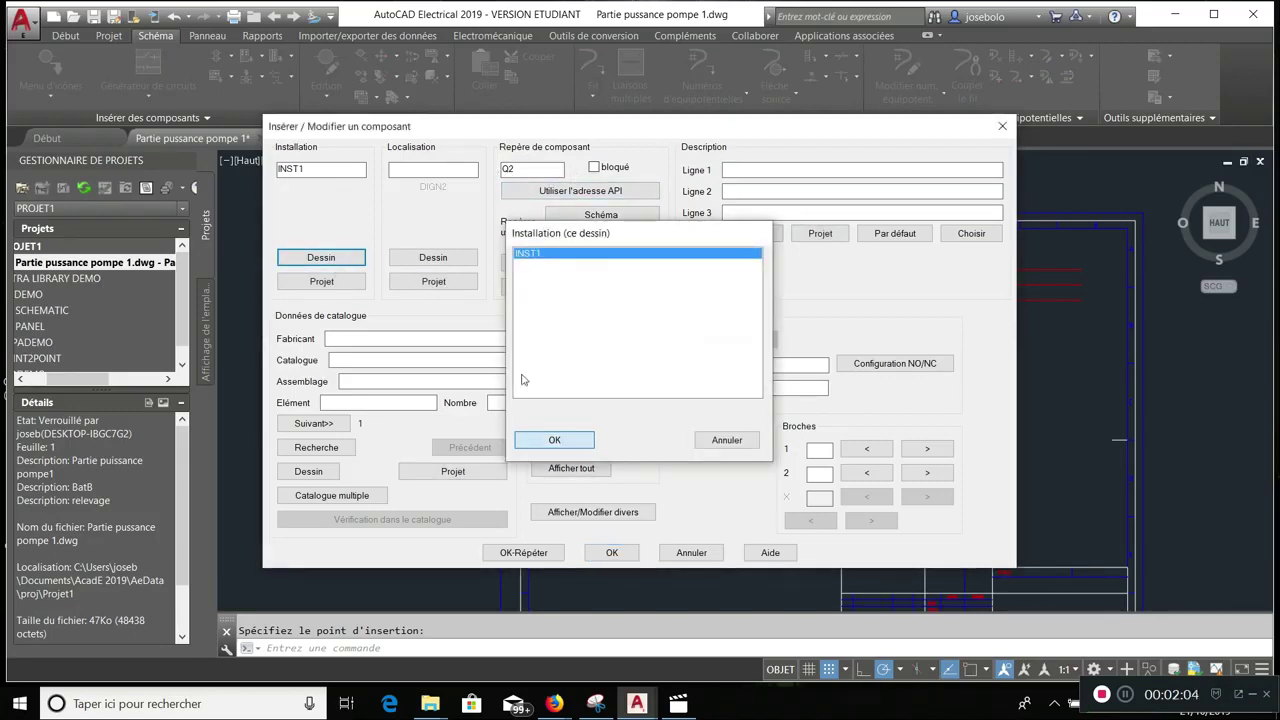
click(437, 259)
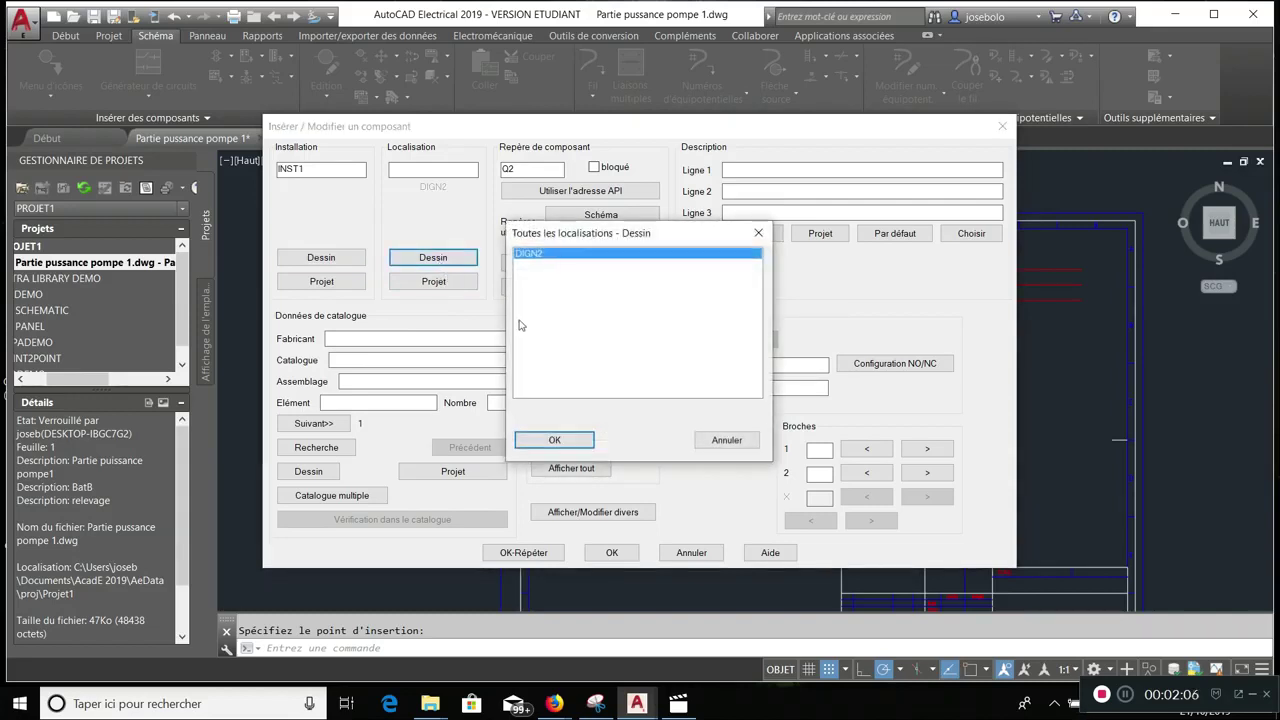
click(561, 441)
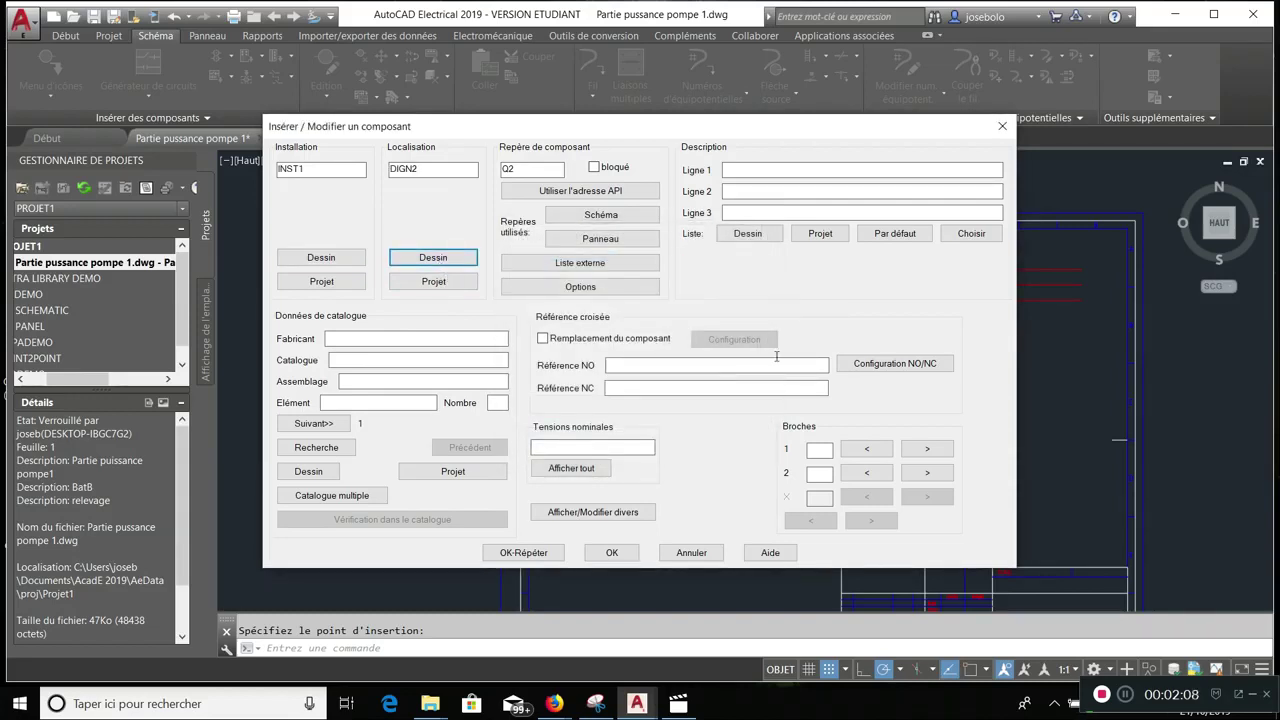
click(798, 170)
text(Disjoncteu)
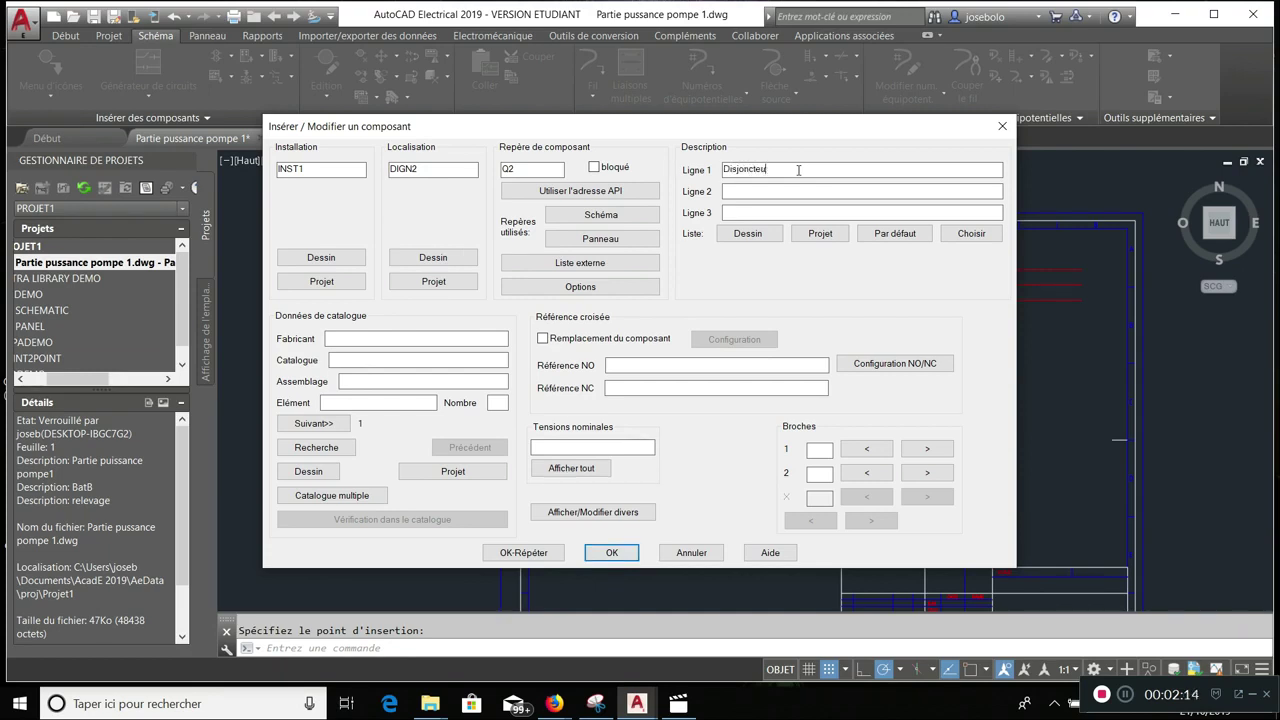
text(r pompe1)
click(612, 551)
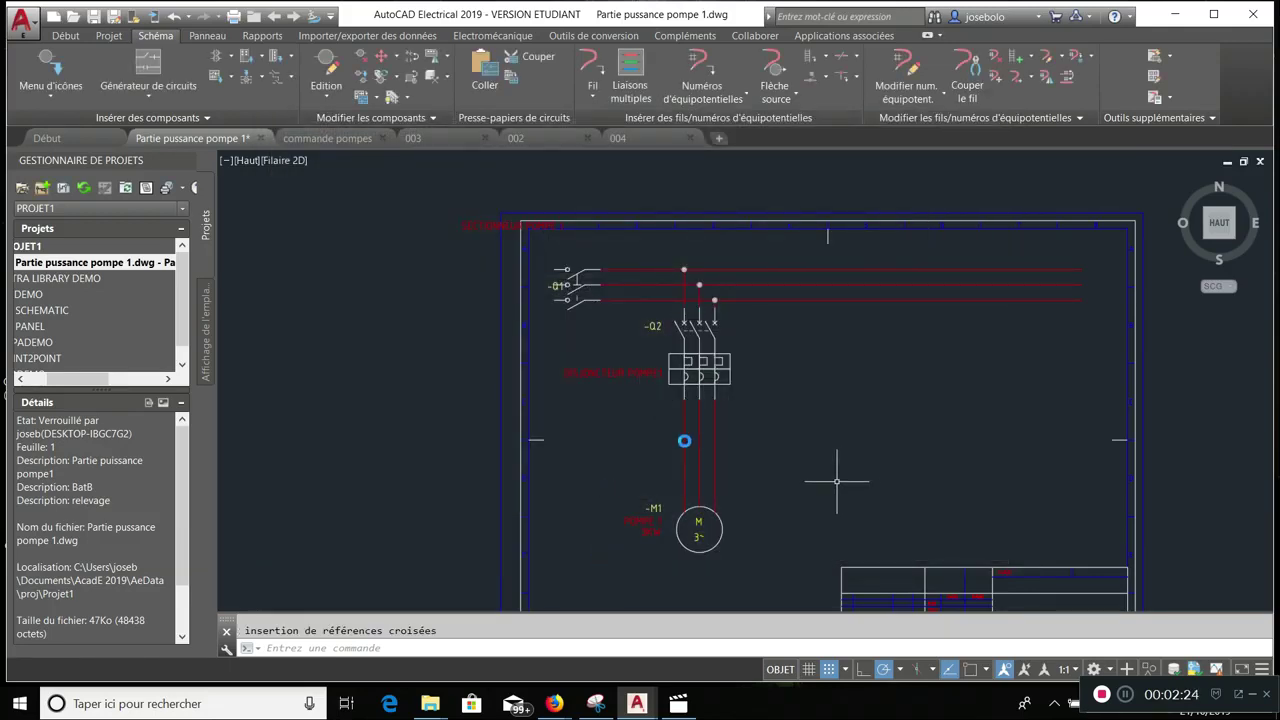
- Insert a three-pole NO motor starter contact from Démarreurs de moteur between the breaker and the motor, building its poles to the right
click(73, 96)
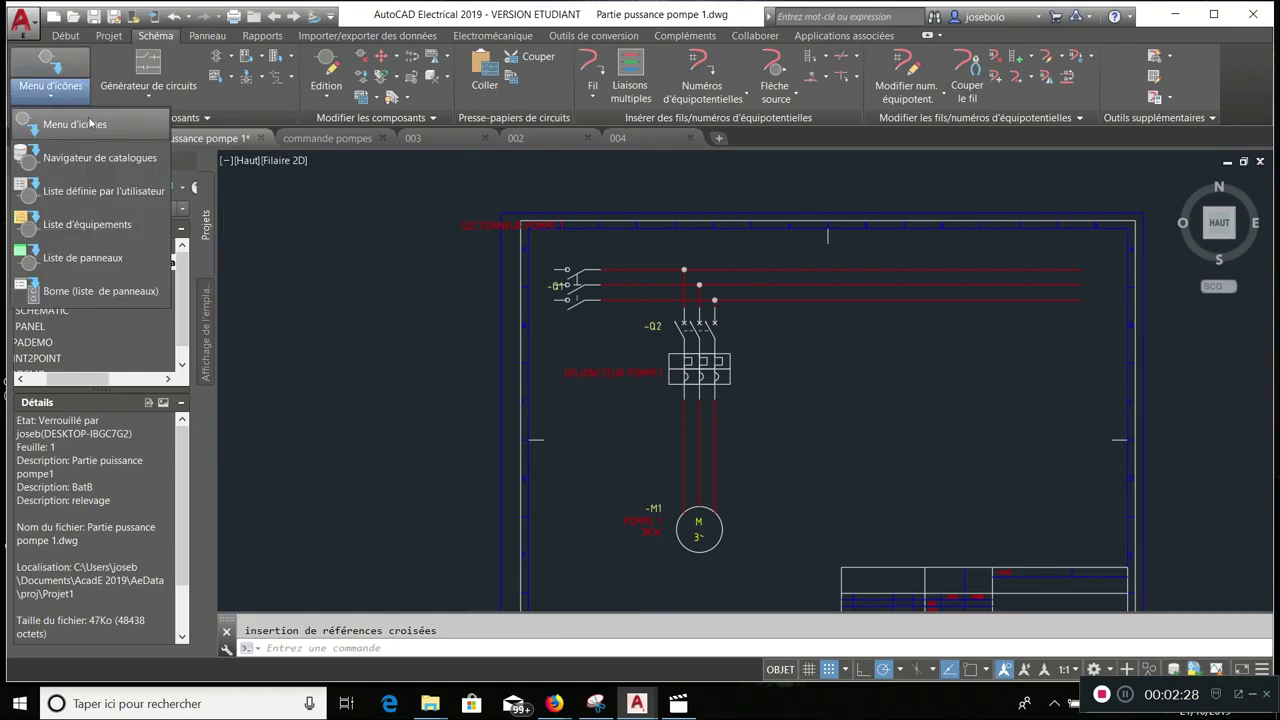
click(90, 121)
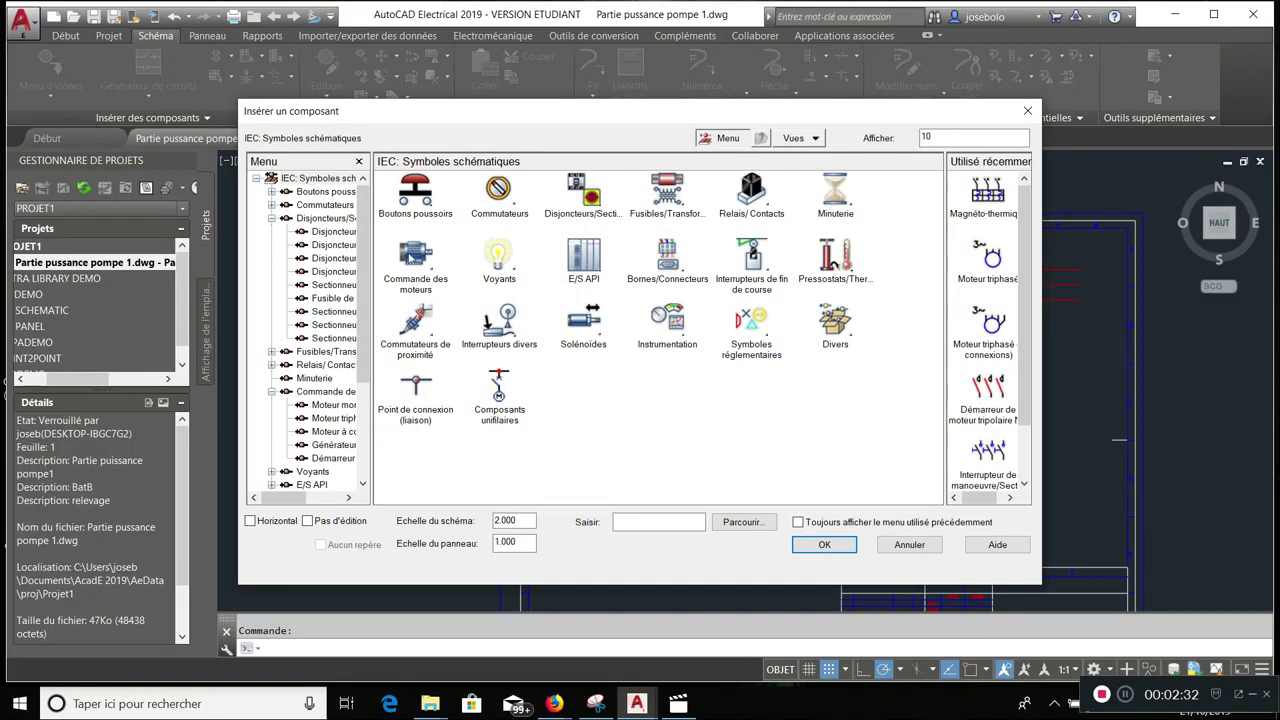
click(412, 258)
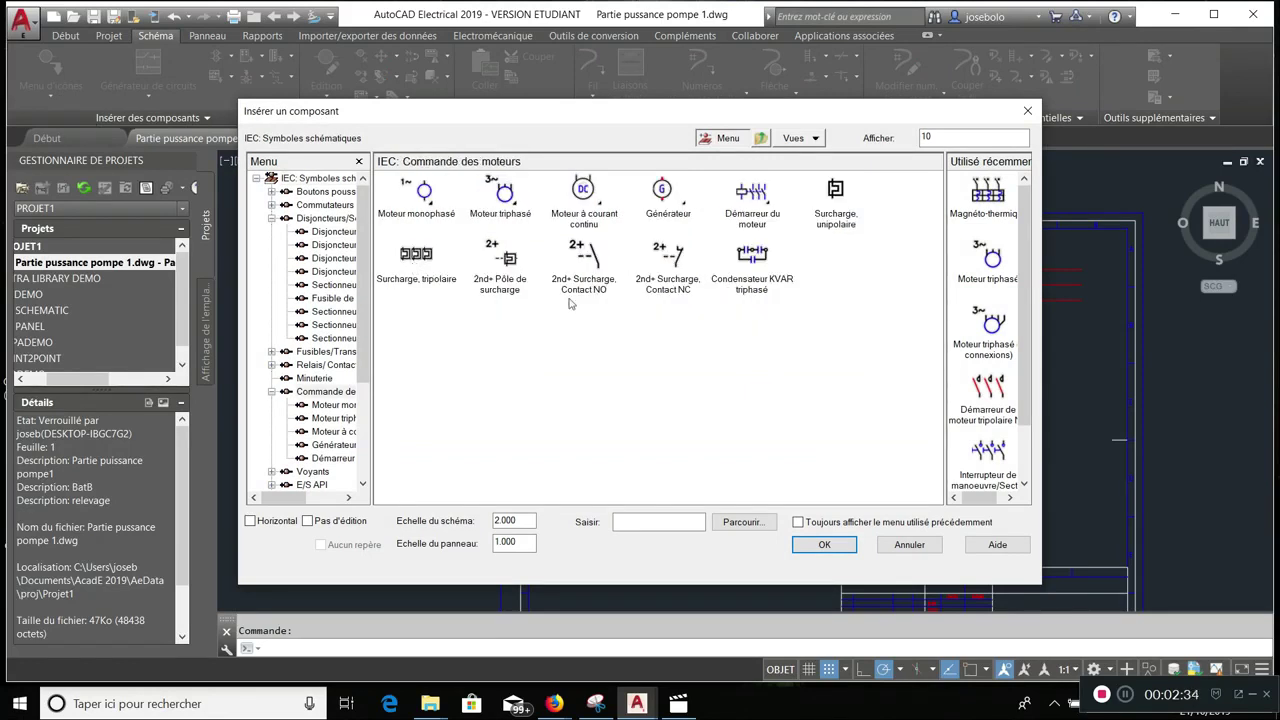
click(760, 205)
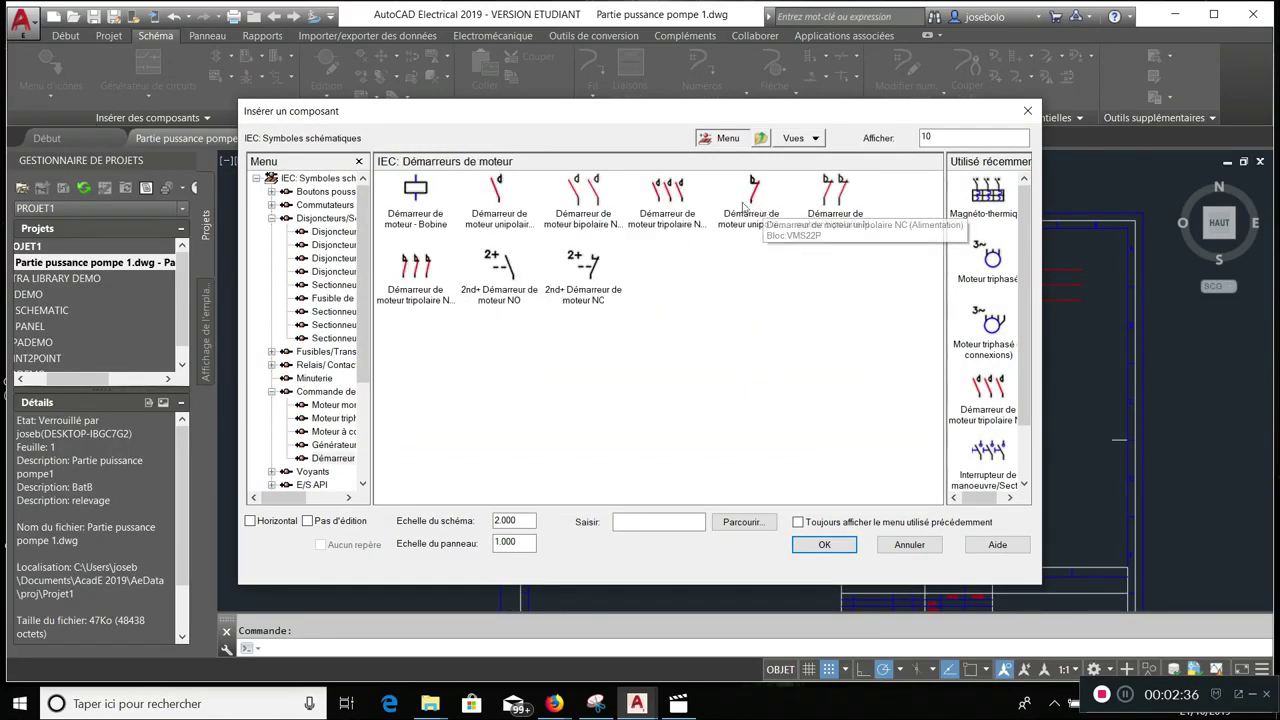
click(670, 195)
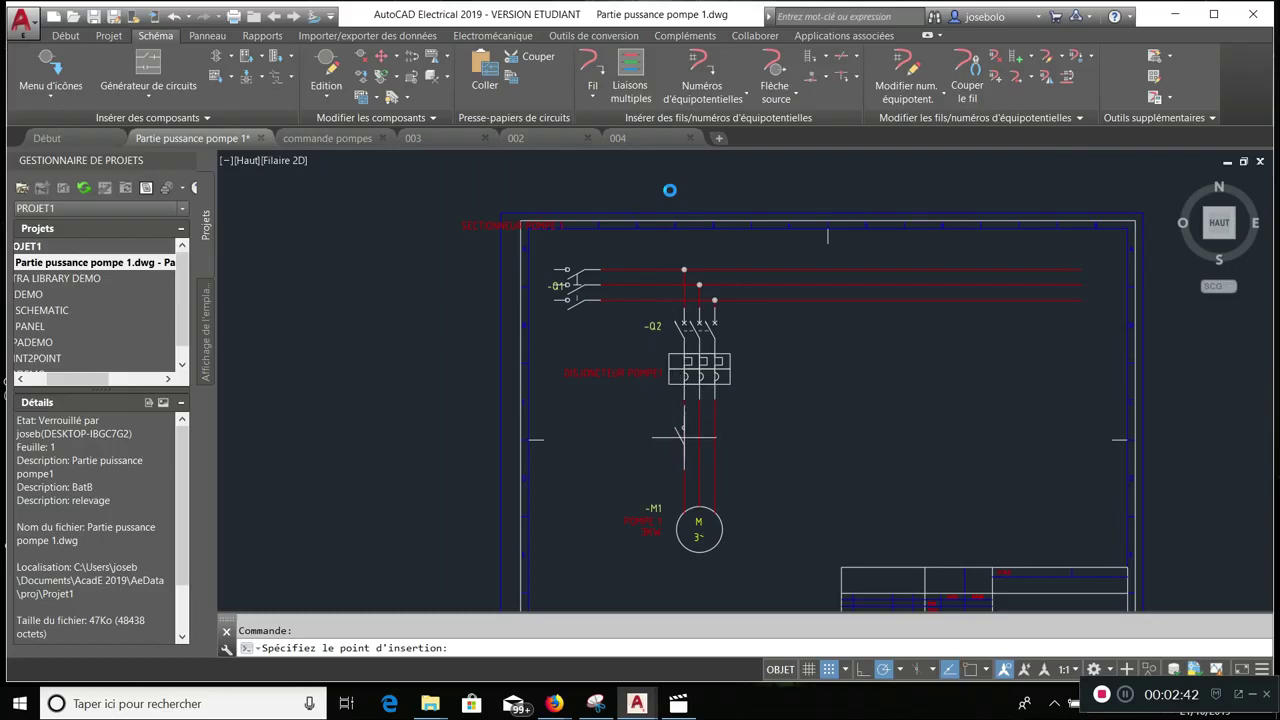
click(683, 436)
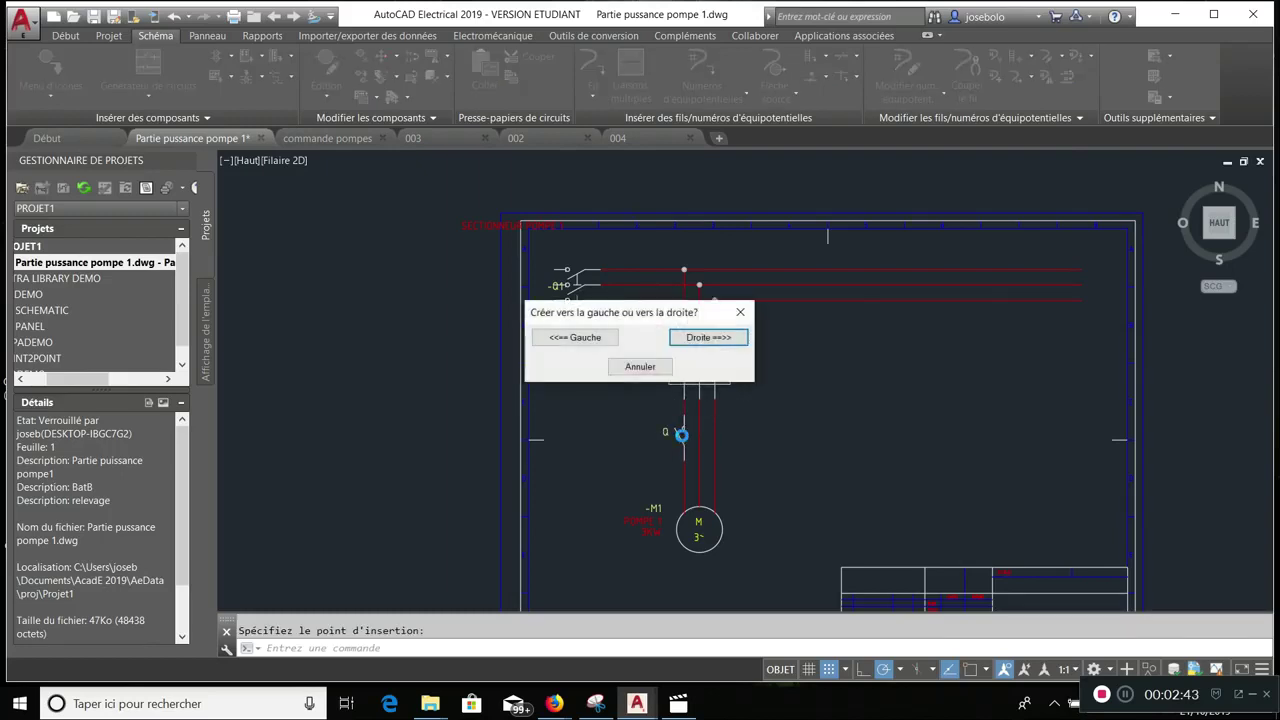
click(708, 337)
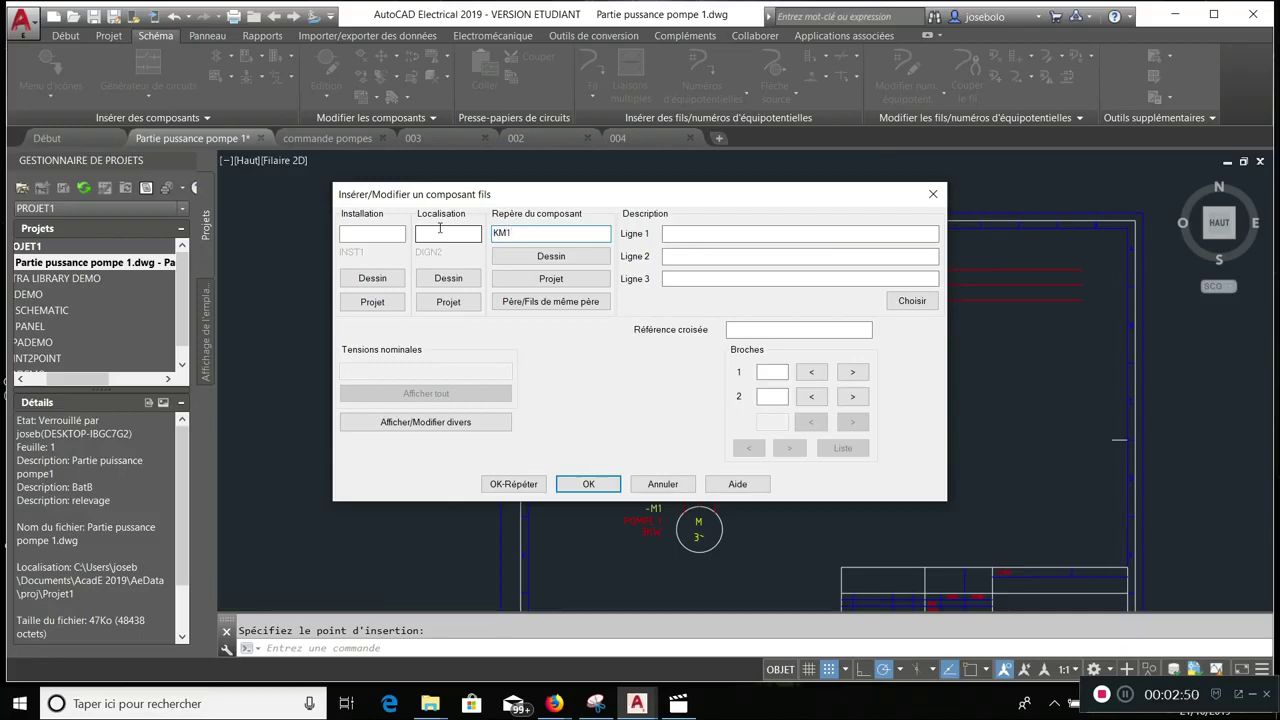
- Tag the motor starter contact KM1.1 and assign location DIGN2 and installation INST1 from the drawing lists
text(.1)
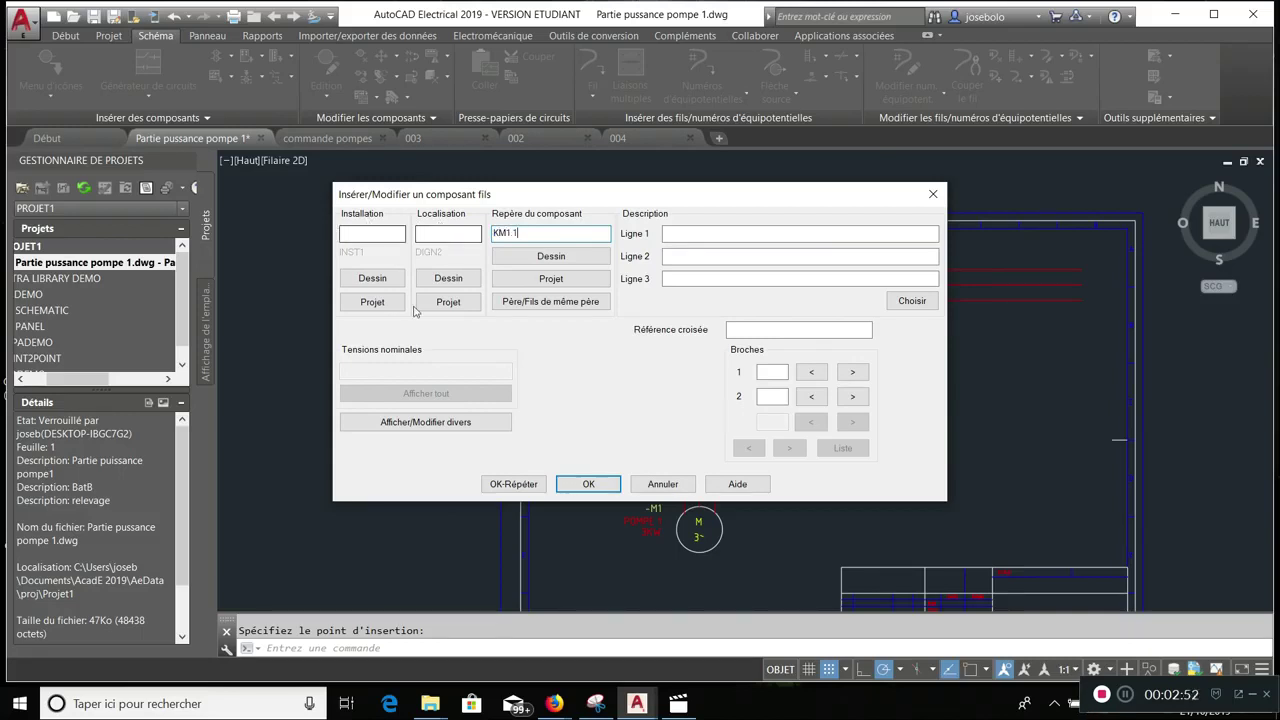
click(442, 279)
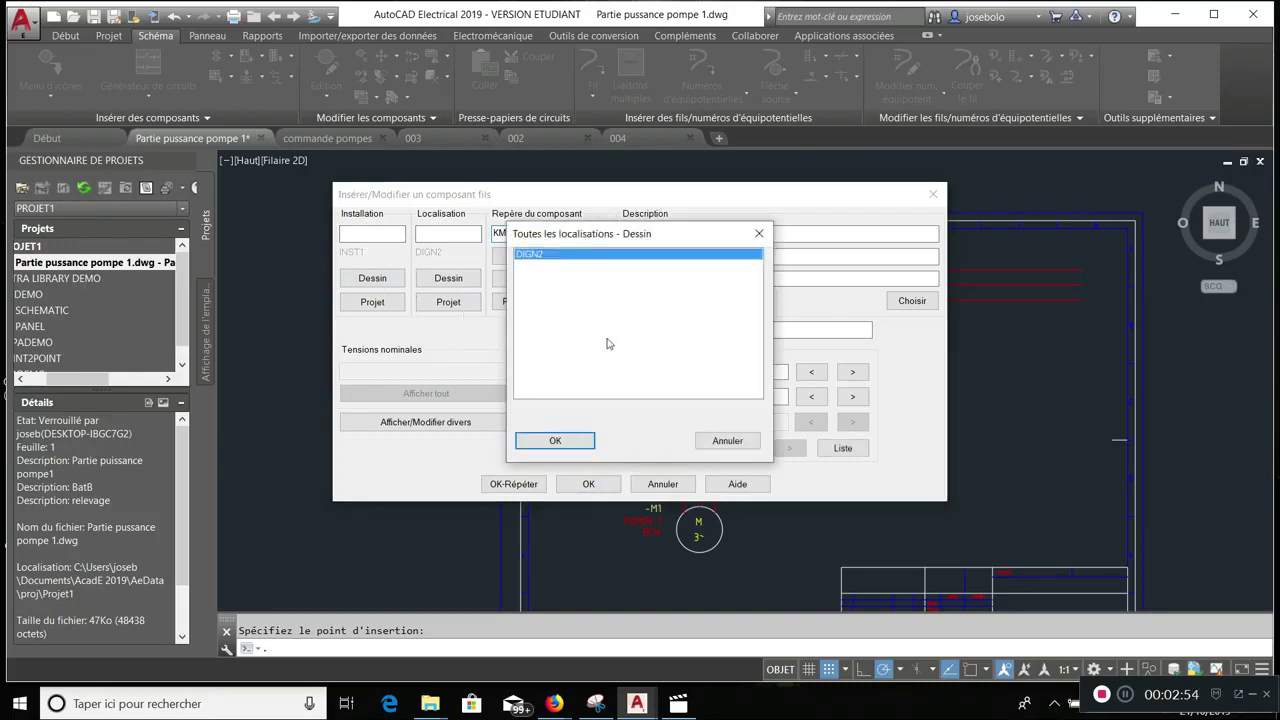
click(555, 440)
click(374, 279)
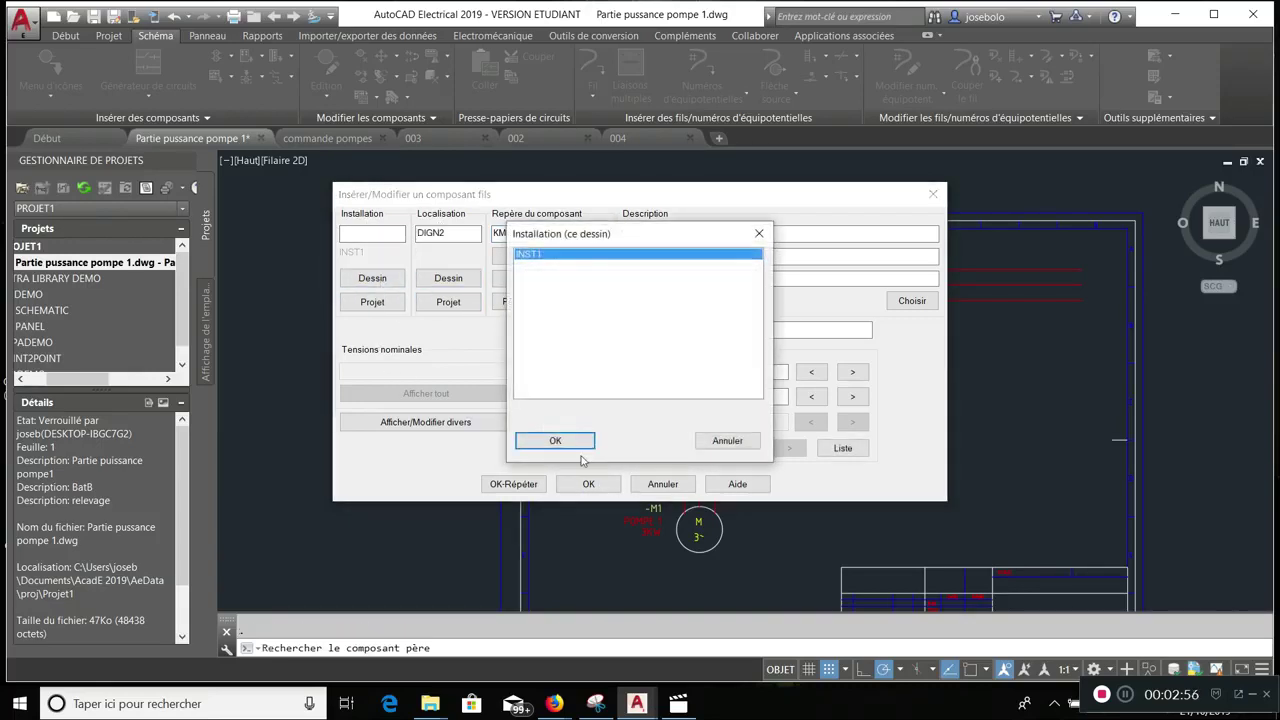
click(566, 442)
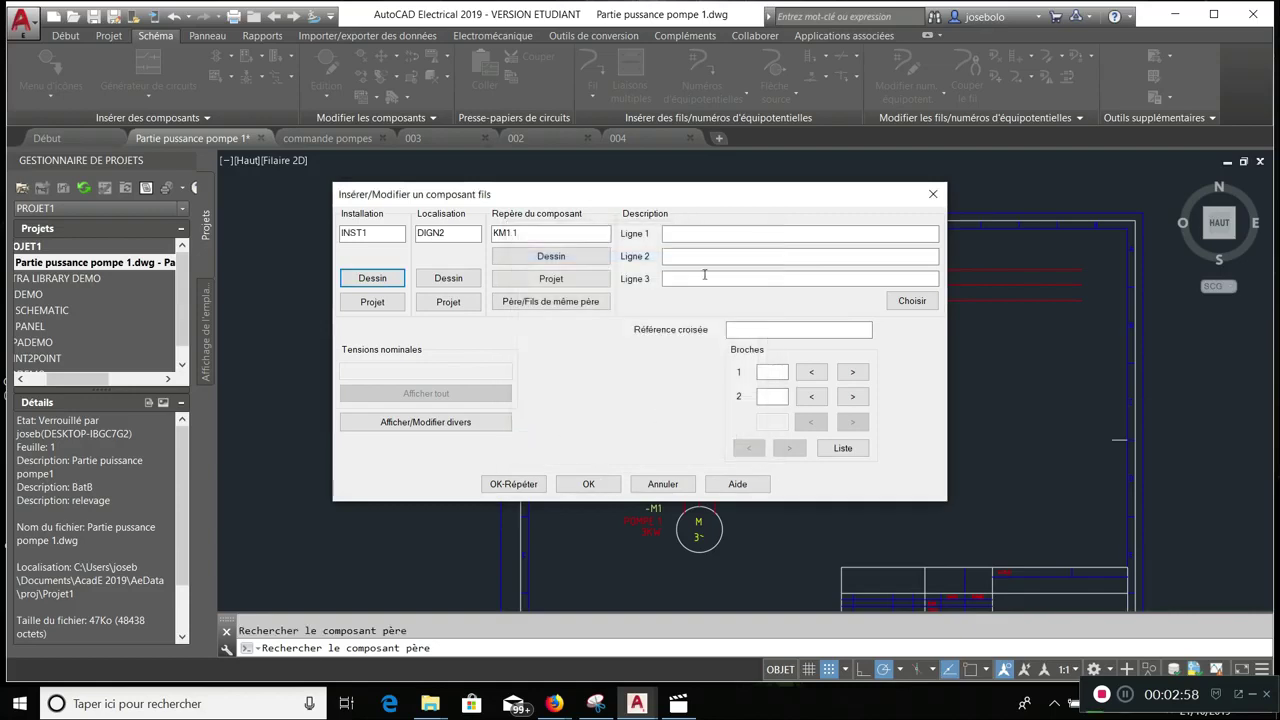
- Describe the KM1.1 contact as Conctacteur pompe1 on its first description line and complete its insertion
click(706, 235)
text(C)
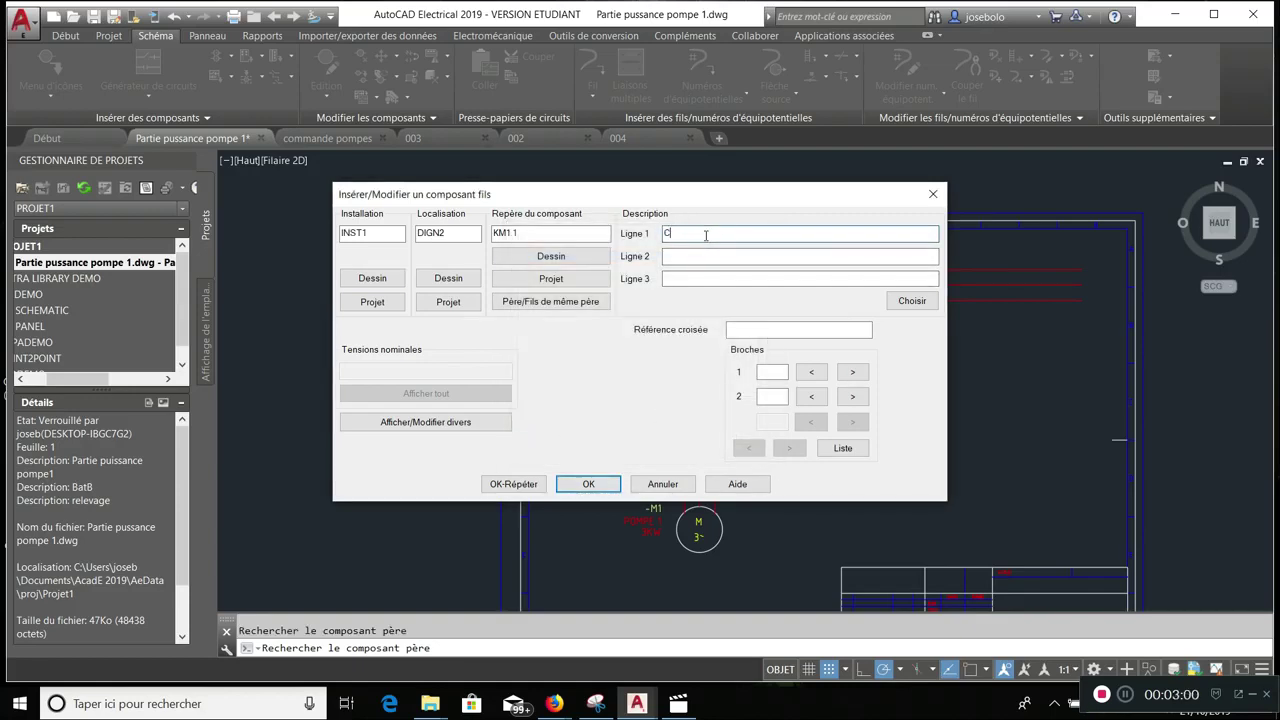
text(onctacteur pompe1)
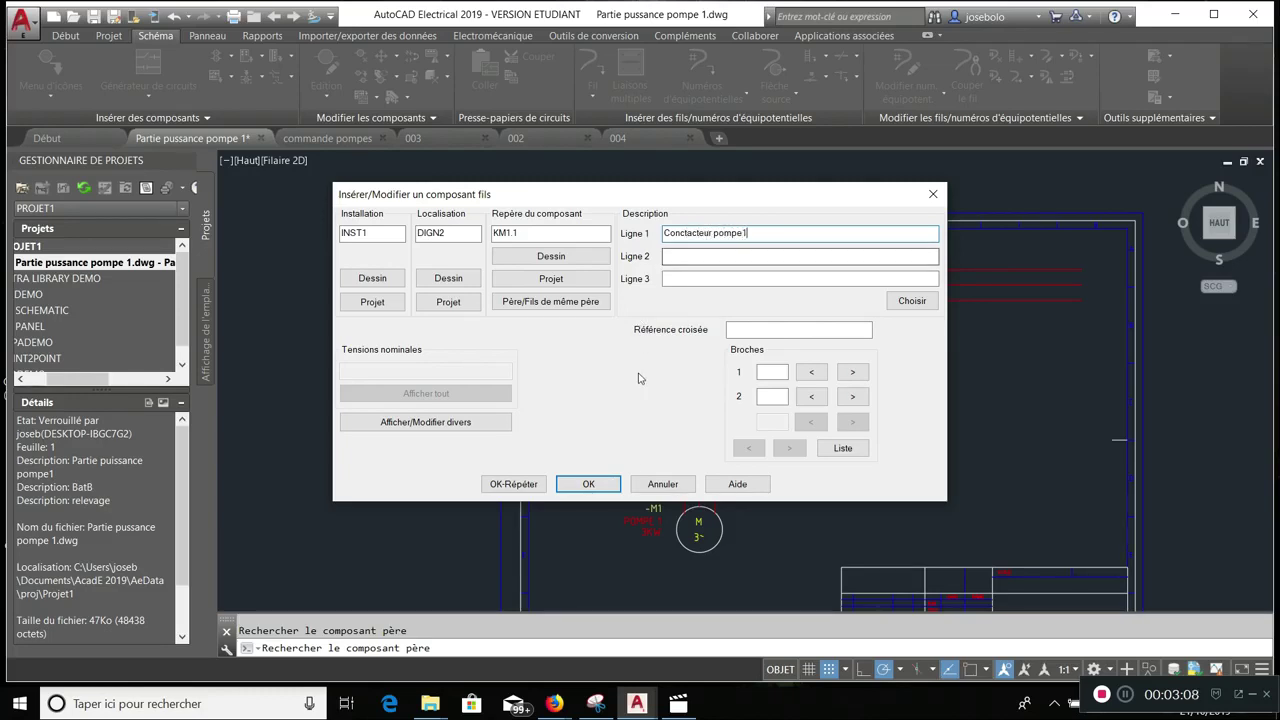
click(600, 484)
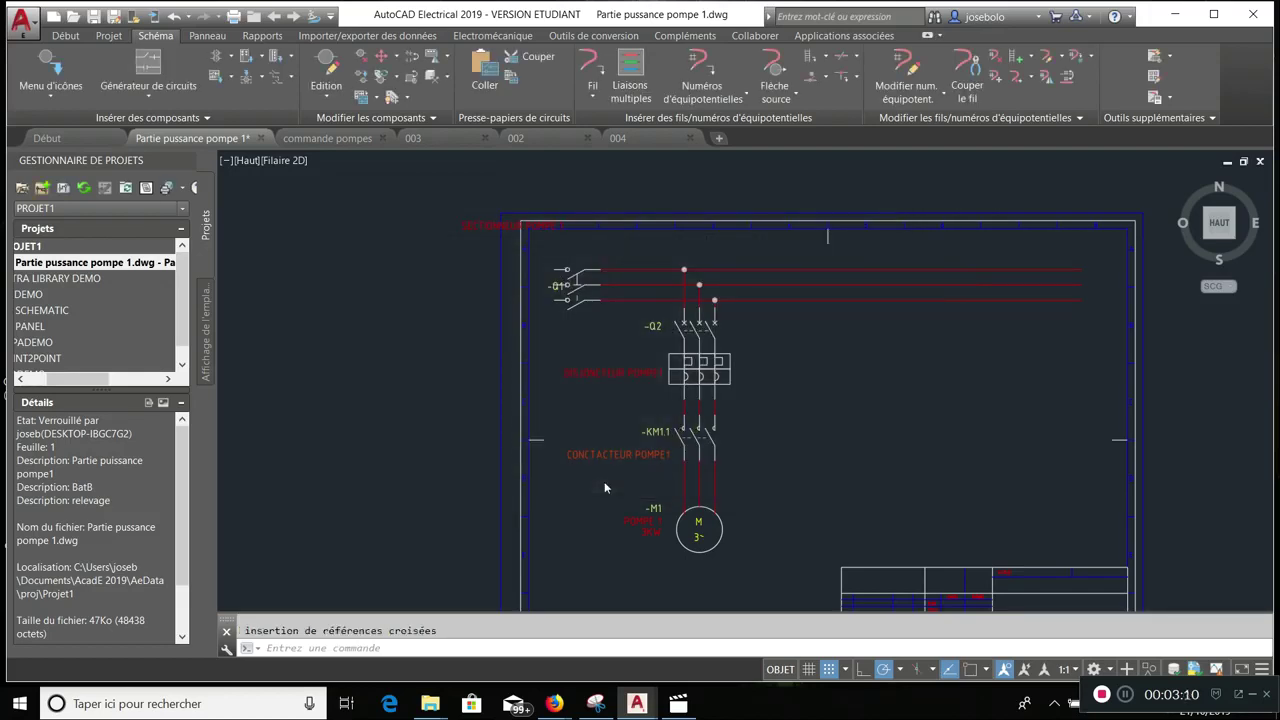